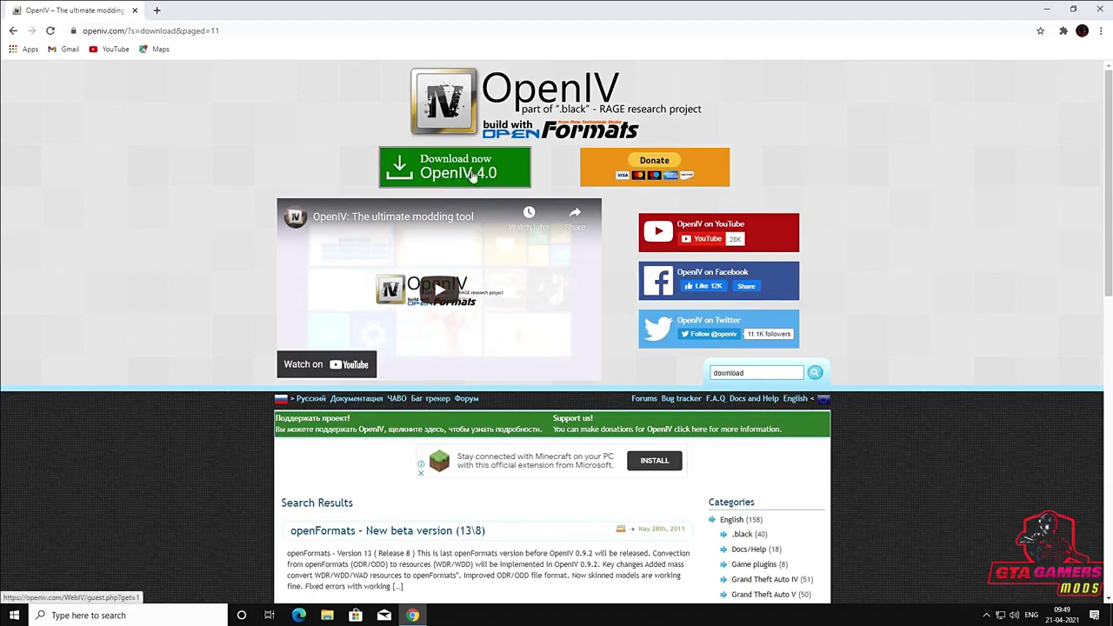
Download the OpenIV 4.0 installer from the OpenIV website and run ovisetup.exe.
click(474, 174)
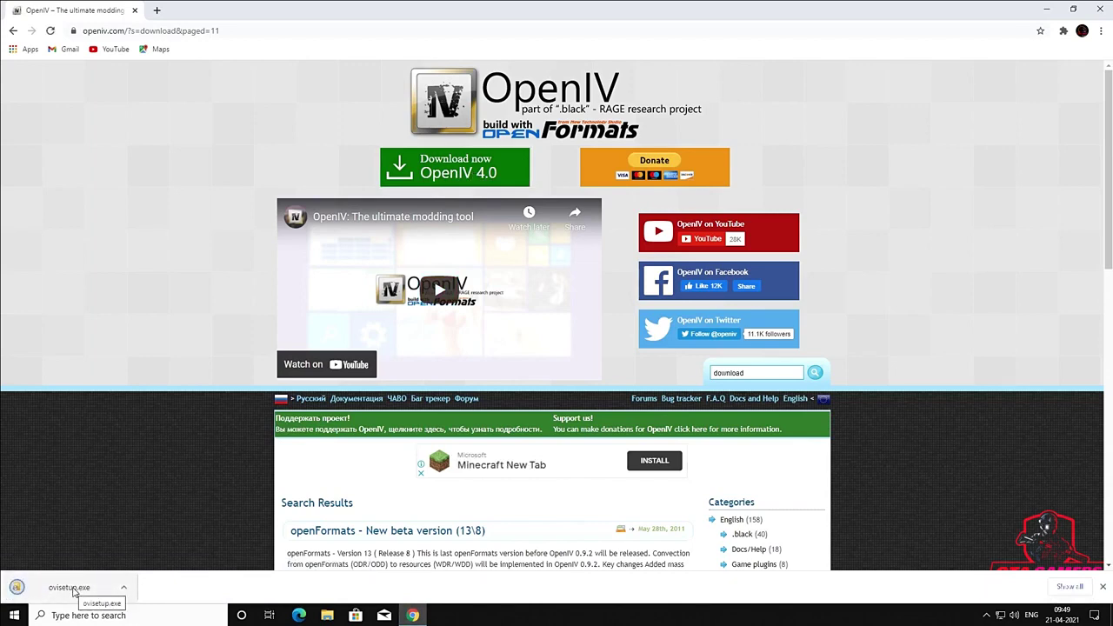
click(70, 588)
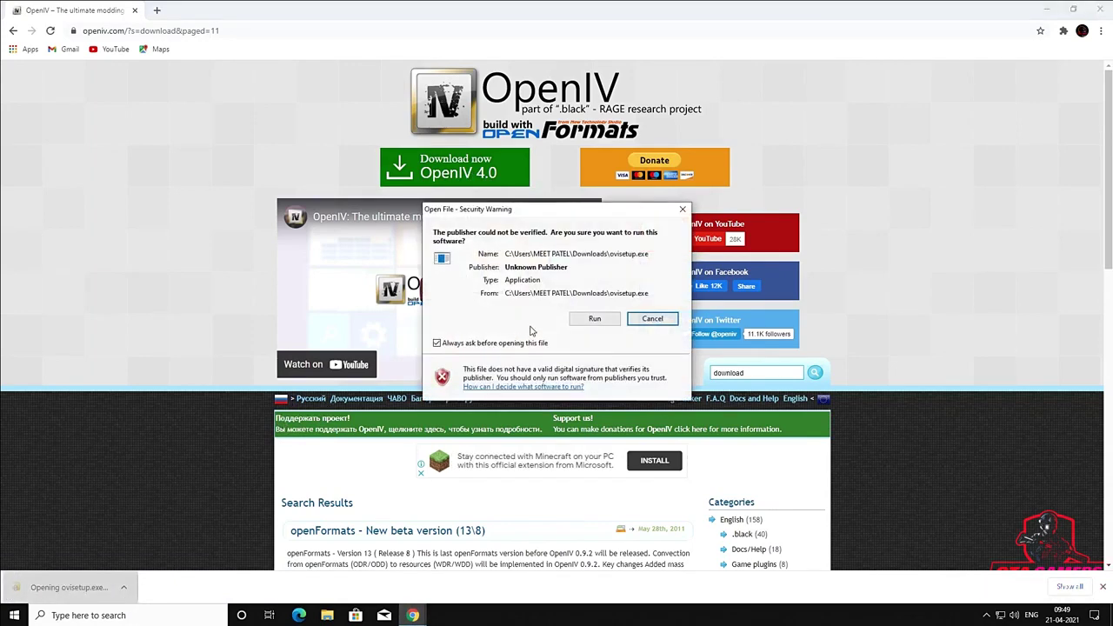
click(589, 322)
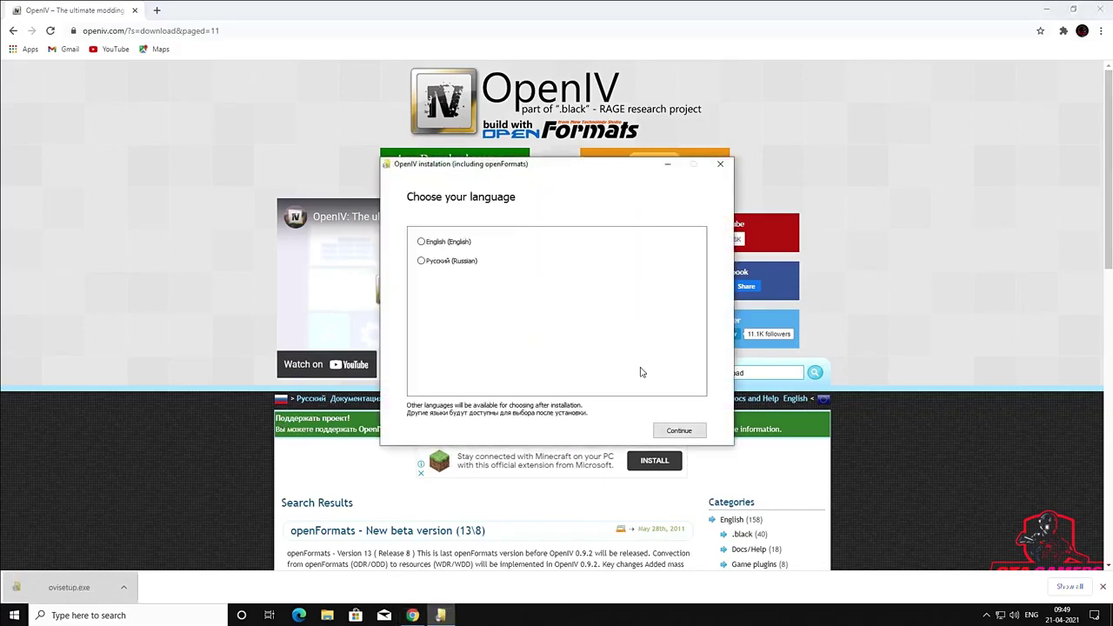
Proceed with the OpenIV installation in English and accept the End User License Agreement.
click(679, 430)
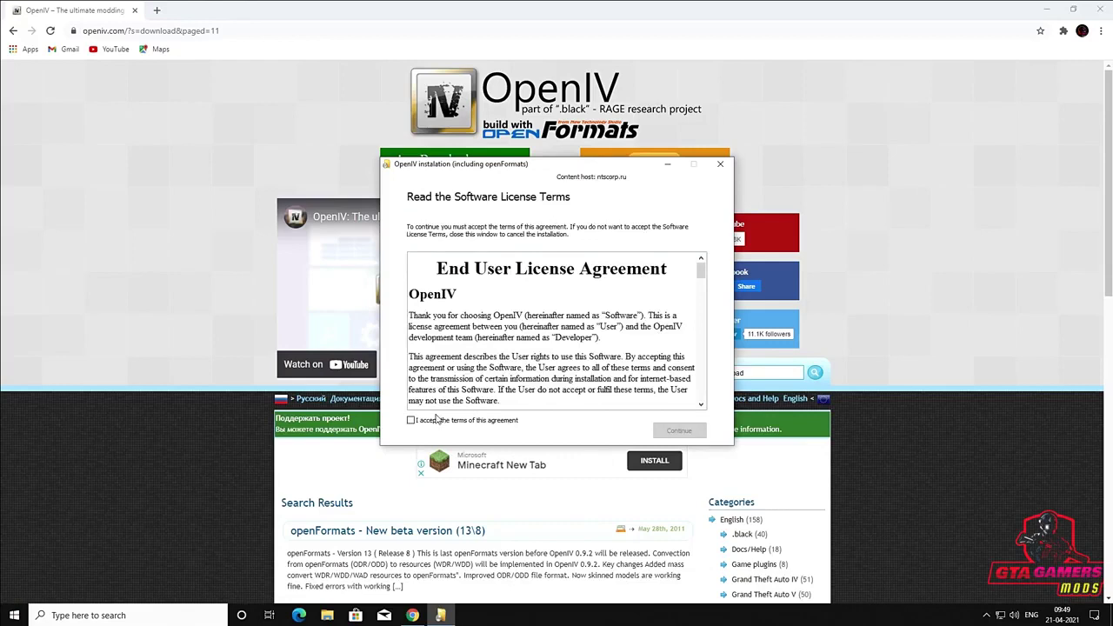
click(436, 422)
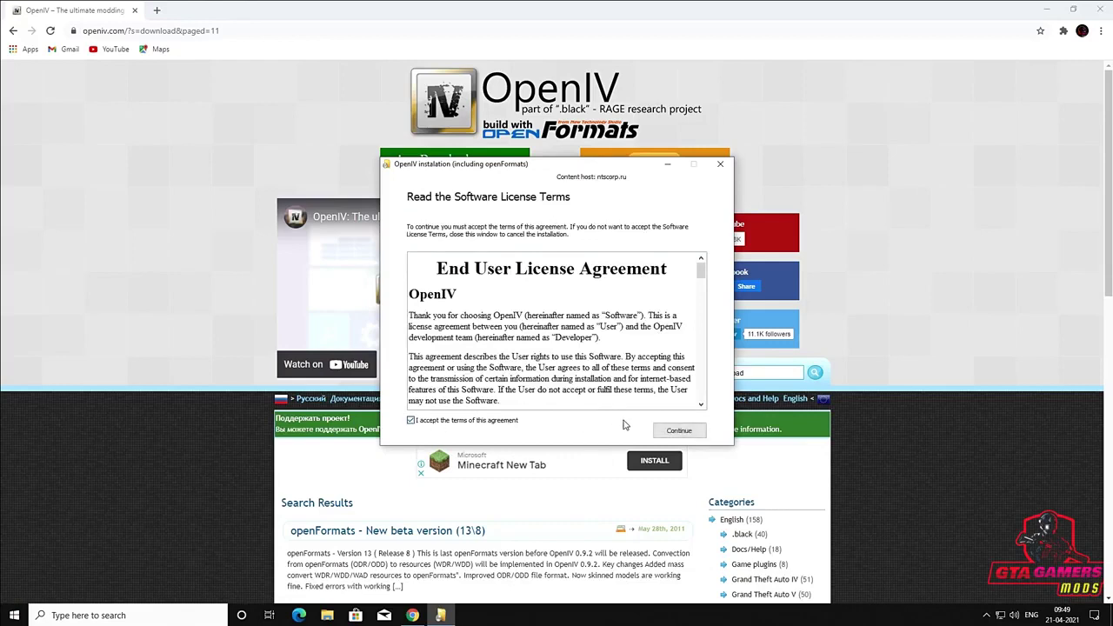
click(671, 430)
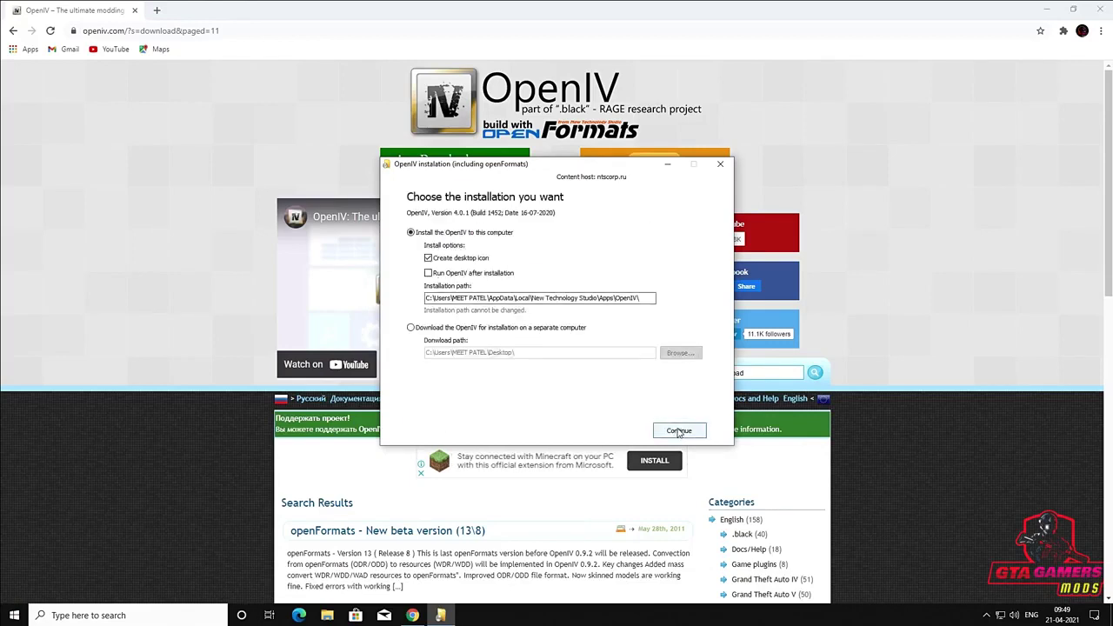
Install OpenIV on this computer with a desktop icon, closing the finished installer and minimizing the browser.
click(679, 431)
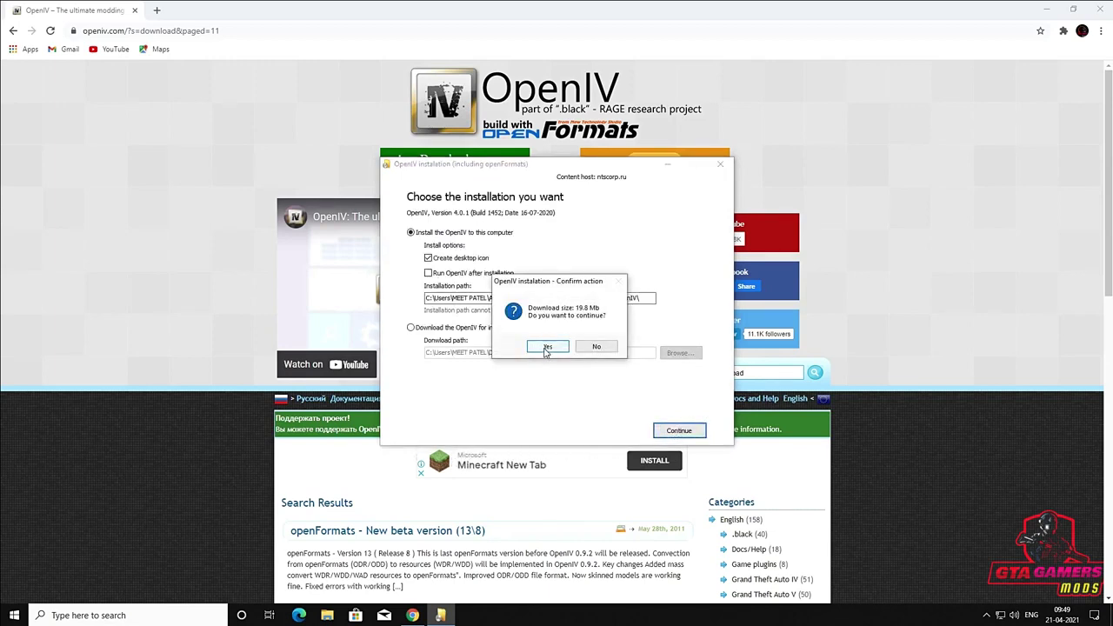
click(547, 347)
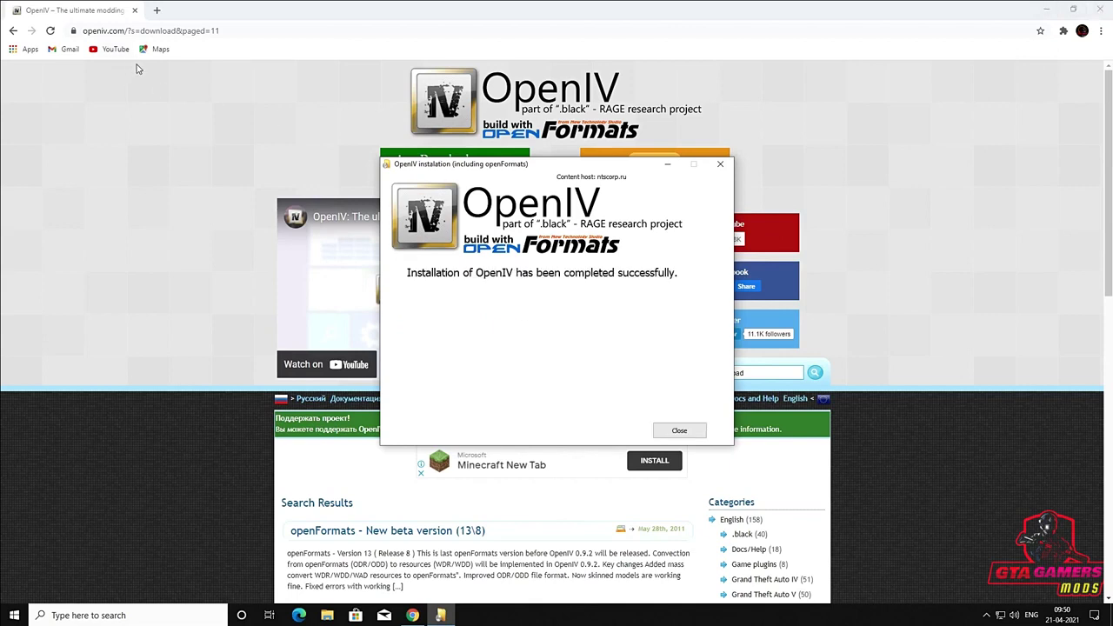
click(678, 432)
click(1047, 10)
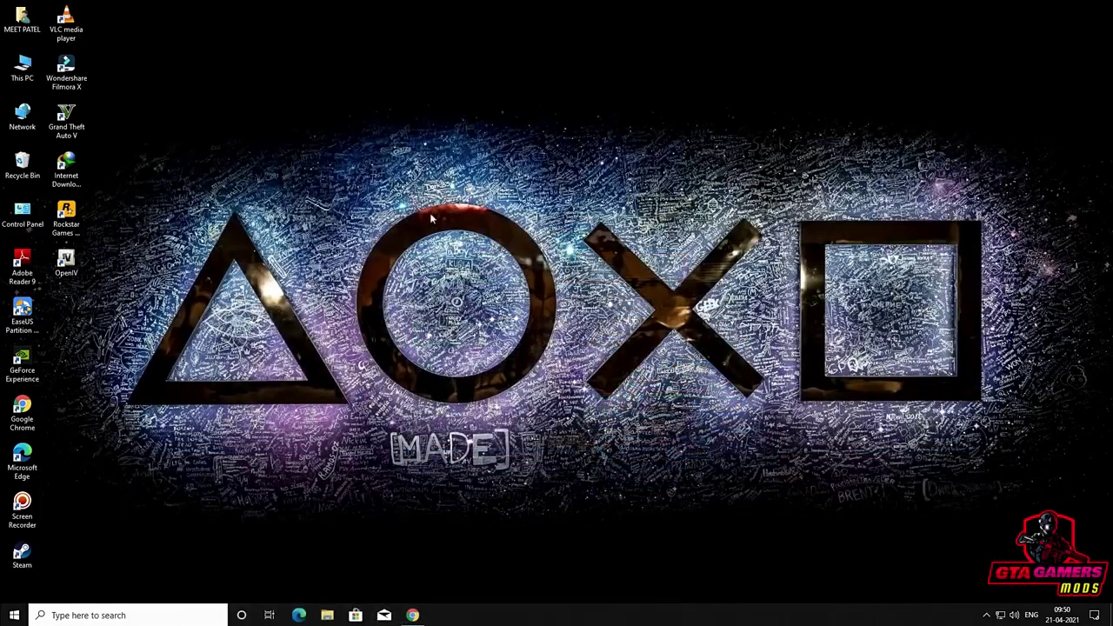
Launch OpenIV from the desktop and select the Windows version of Grand Theft Auto V.
click(66, 263)
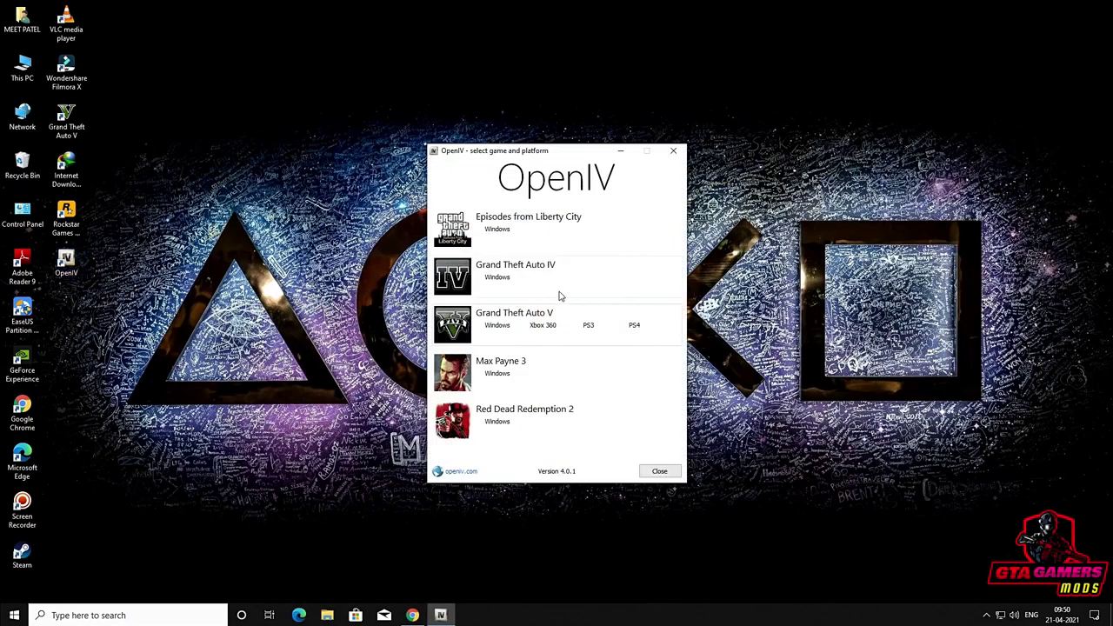
click(497, 325)
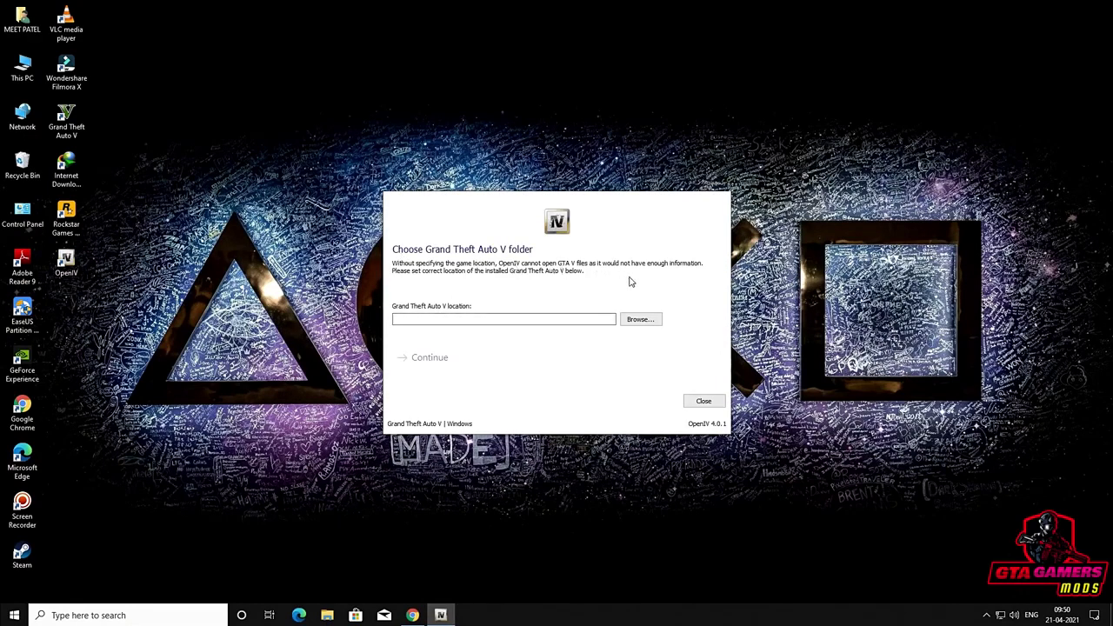
Check the general and web document properties of the Grand Theft Auto V desktop shortcut for the game location.
right_click(48, 119)
click(140, 255)
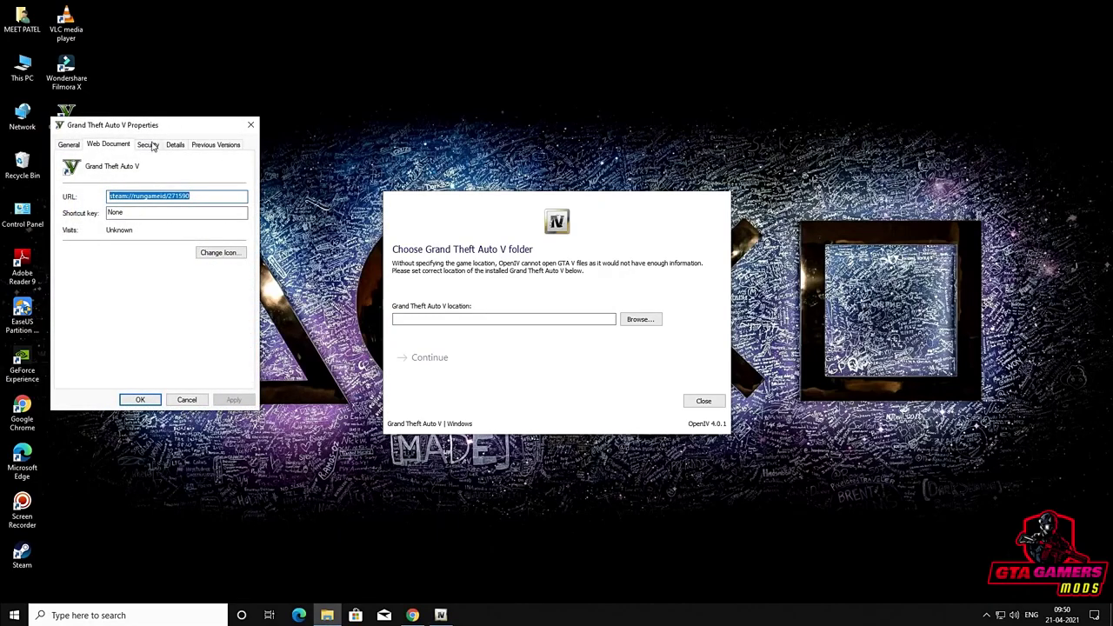
click(77, 143)
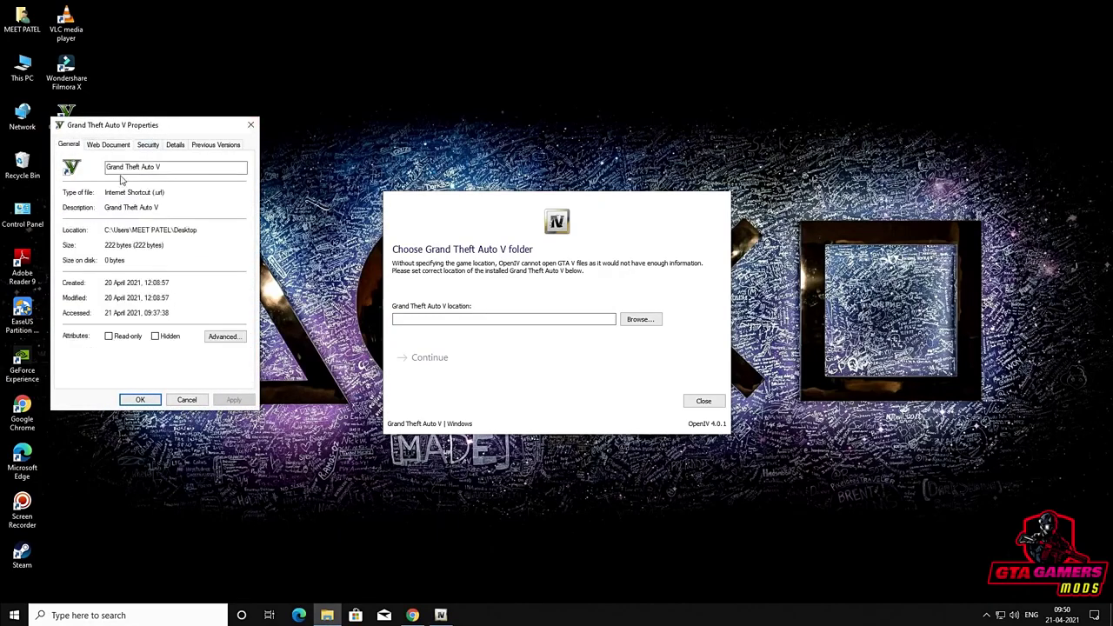
click(109, 145)
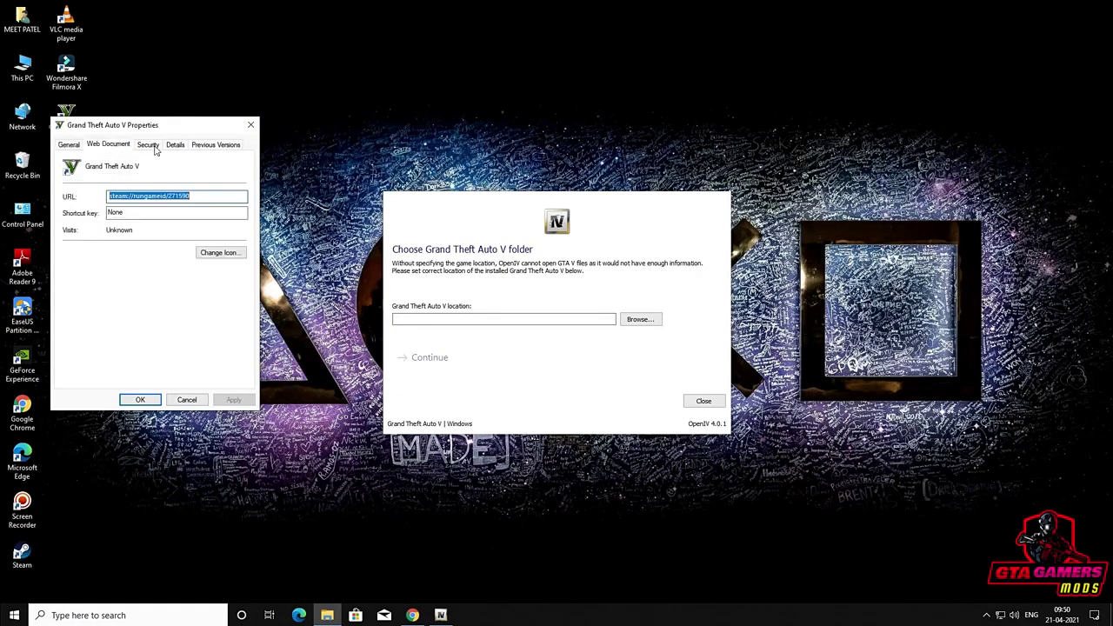
click(250, 124)
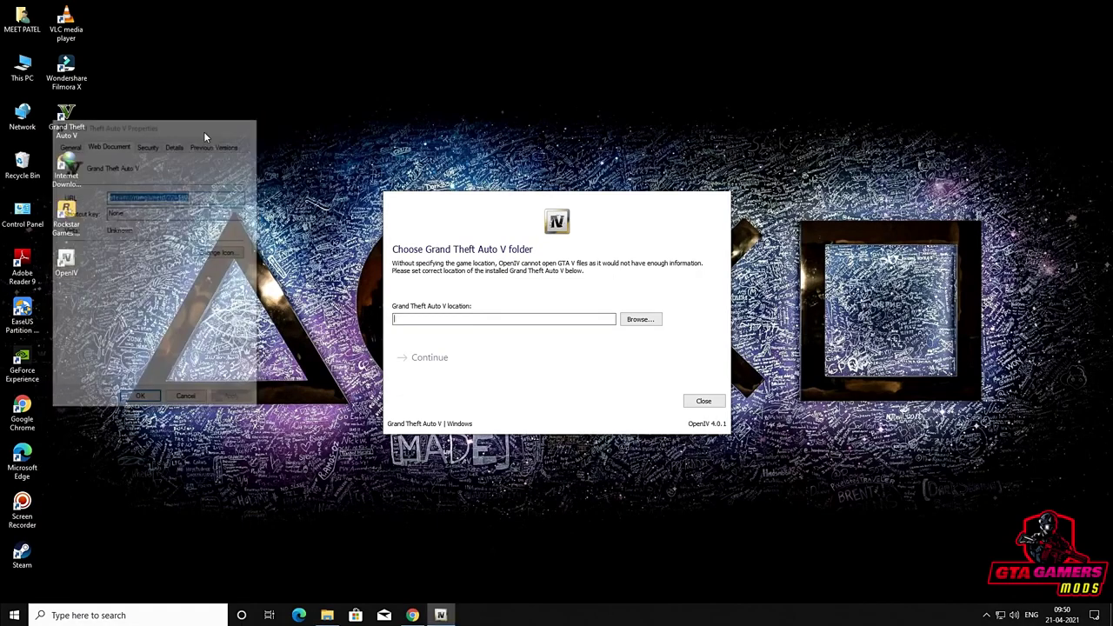
Look on Local Disk (G:) for the game's folder and close the file window.
double_click(14, 80)
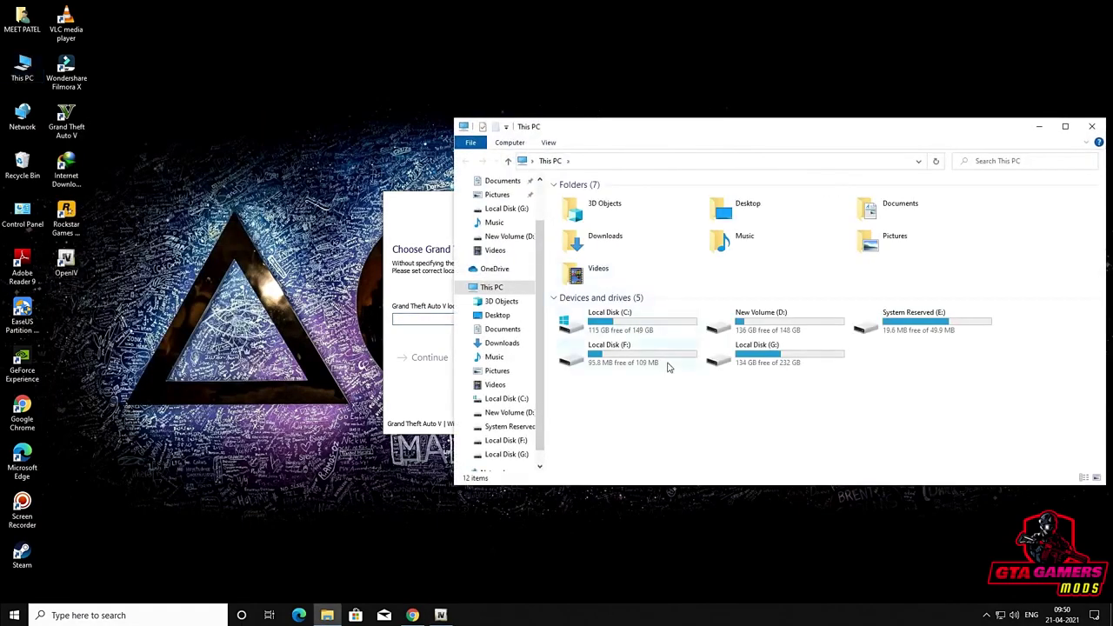
double_click(753, 364)
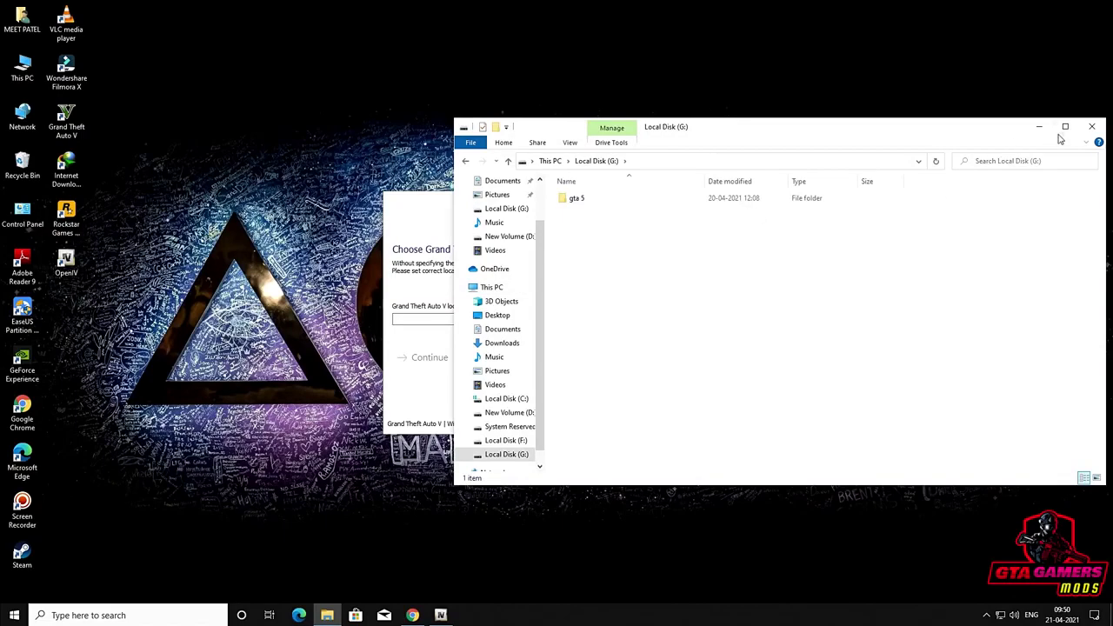
click(1091, 126)
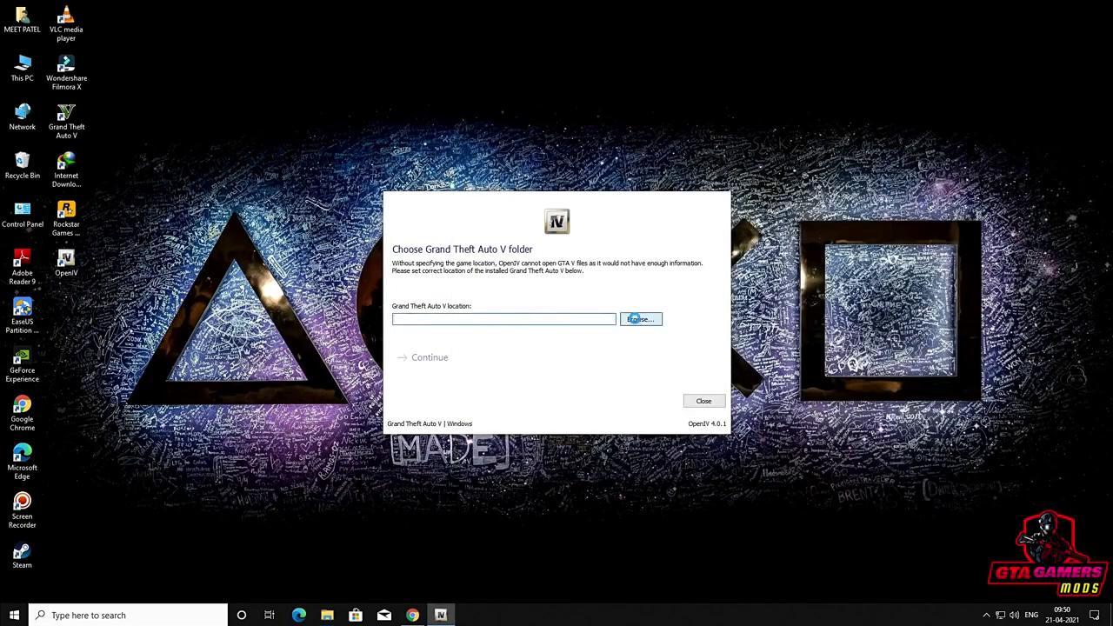
Set the game location to G:\gta 5\steamapps\common\Grand Theft Auto V and continue past the backup reminder to load the game files.
click(633, 319)
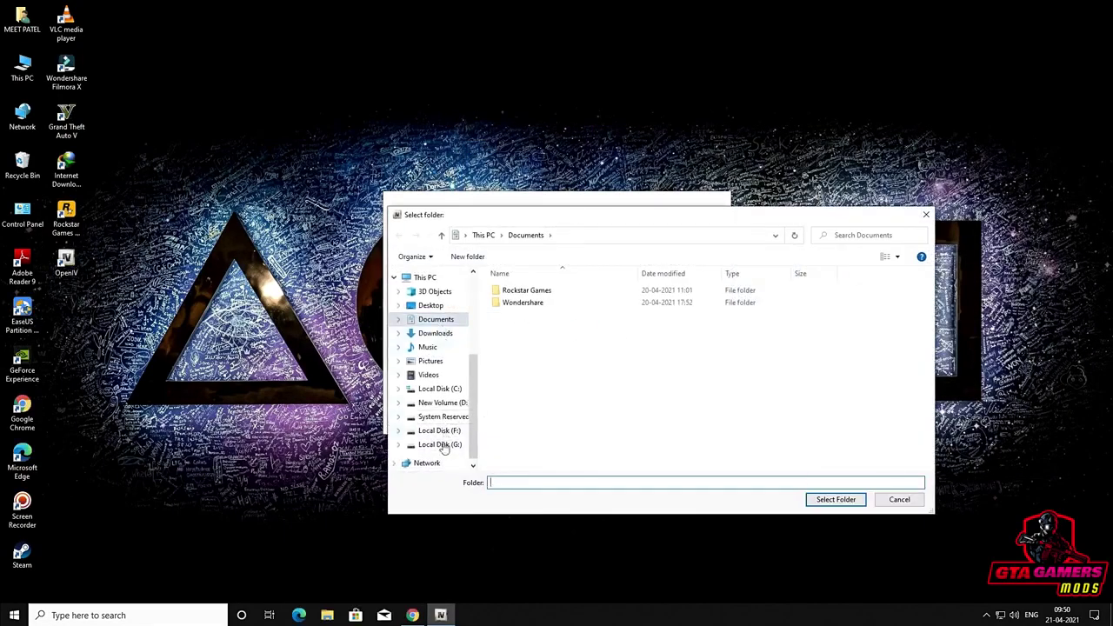
click(443, 445)
click(517, 296)
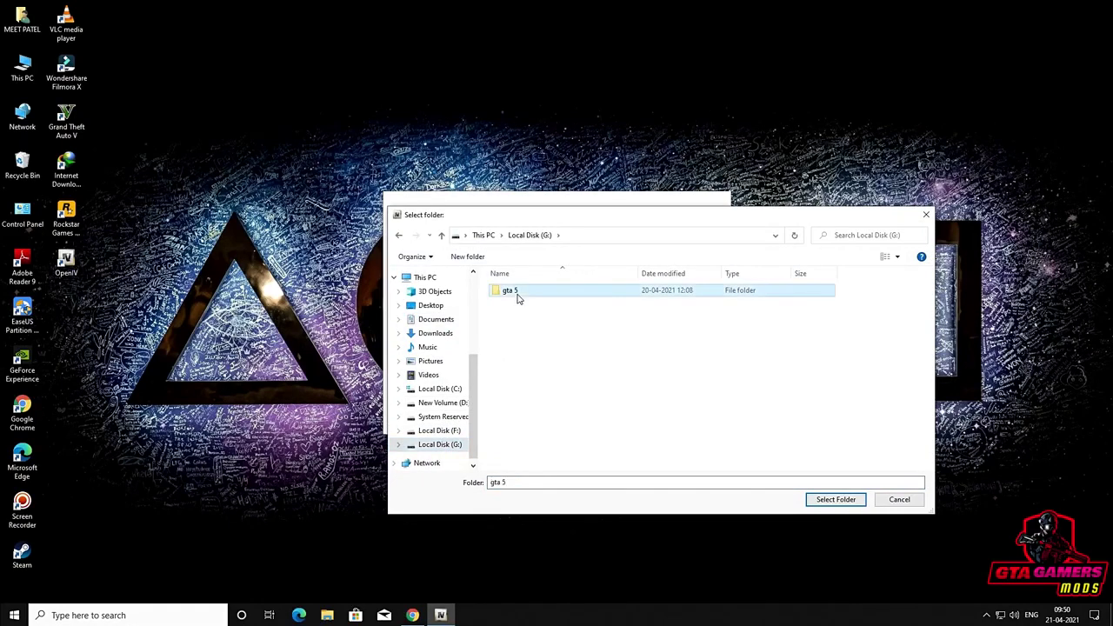
double_click(518, 296)
double_click(517, 296)
double_click(518, 290)
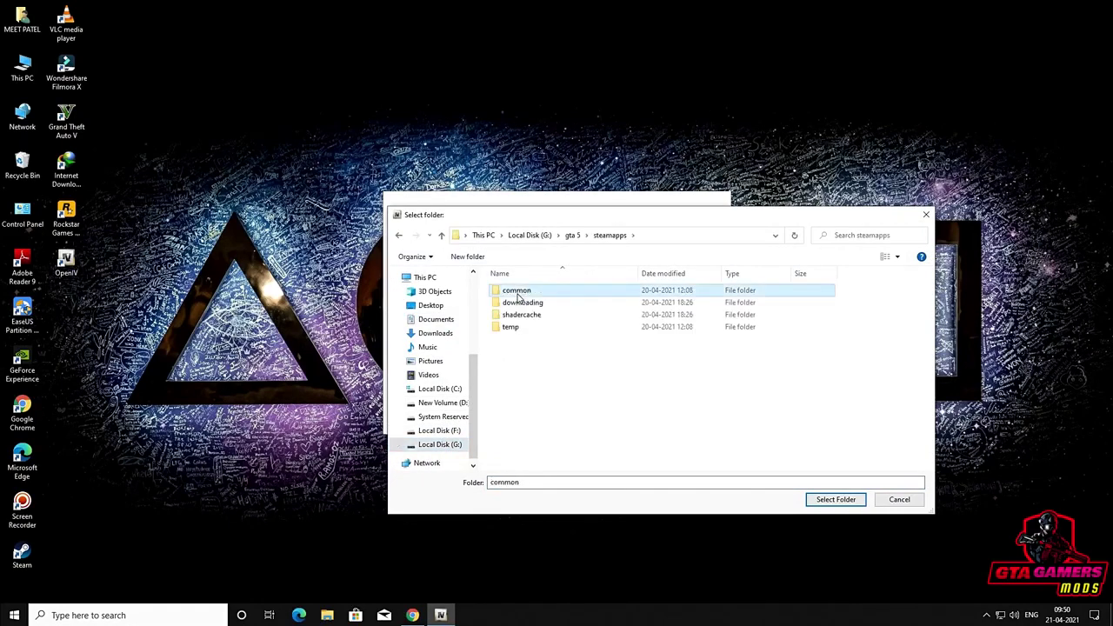
double_click(517, 290)
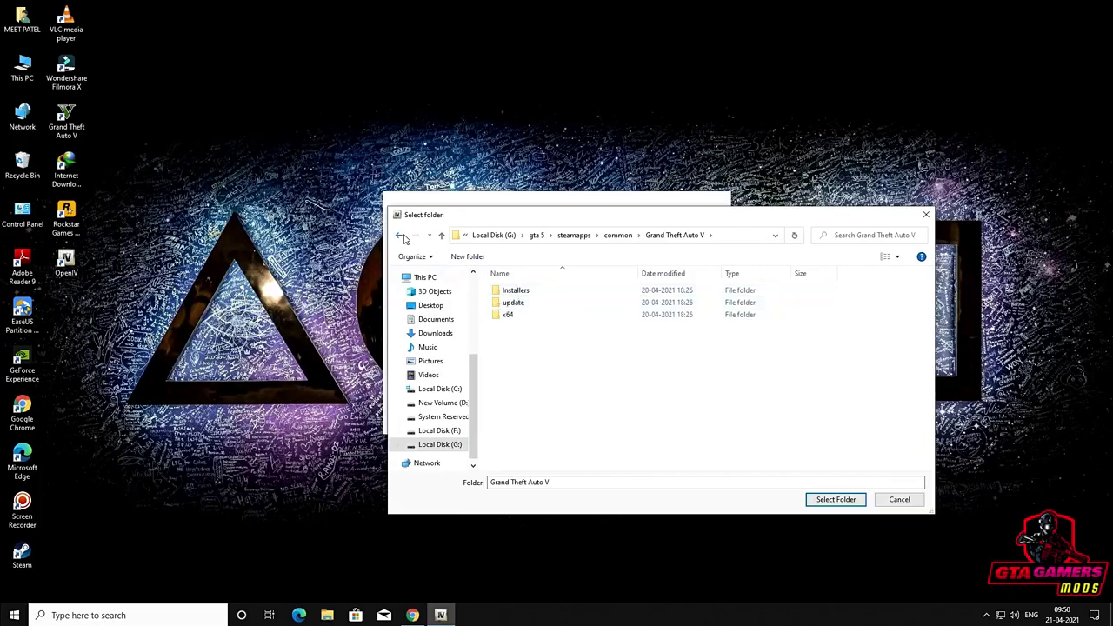
click(401, 236)
click(813, 499)
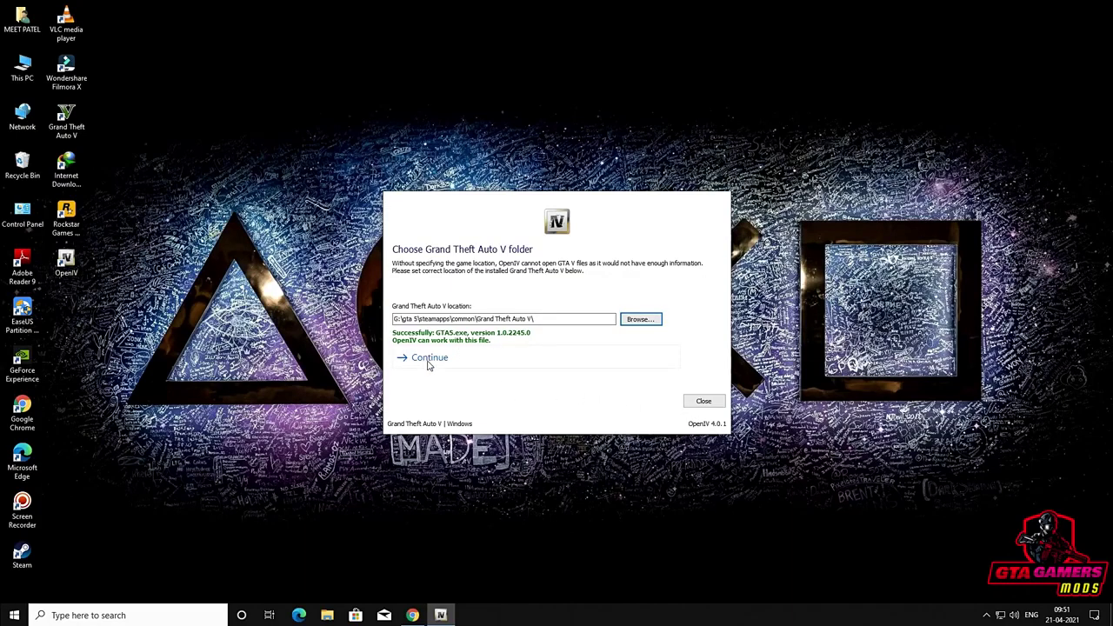
click(428, 364)
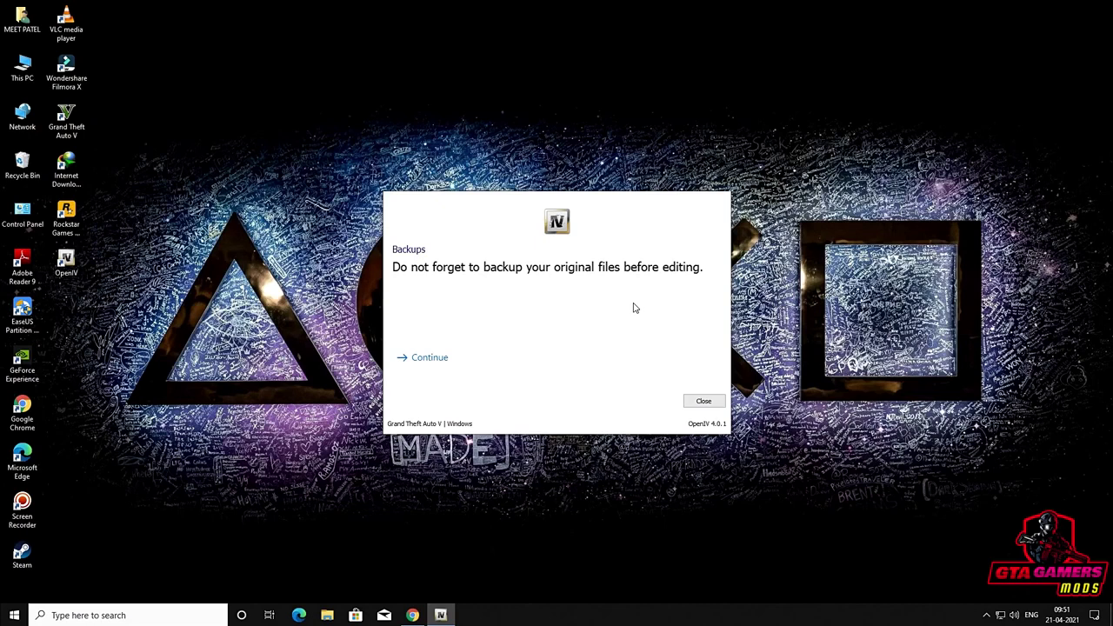
click(462, 362)
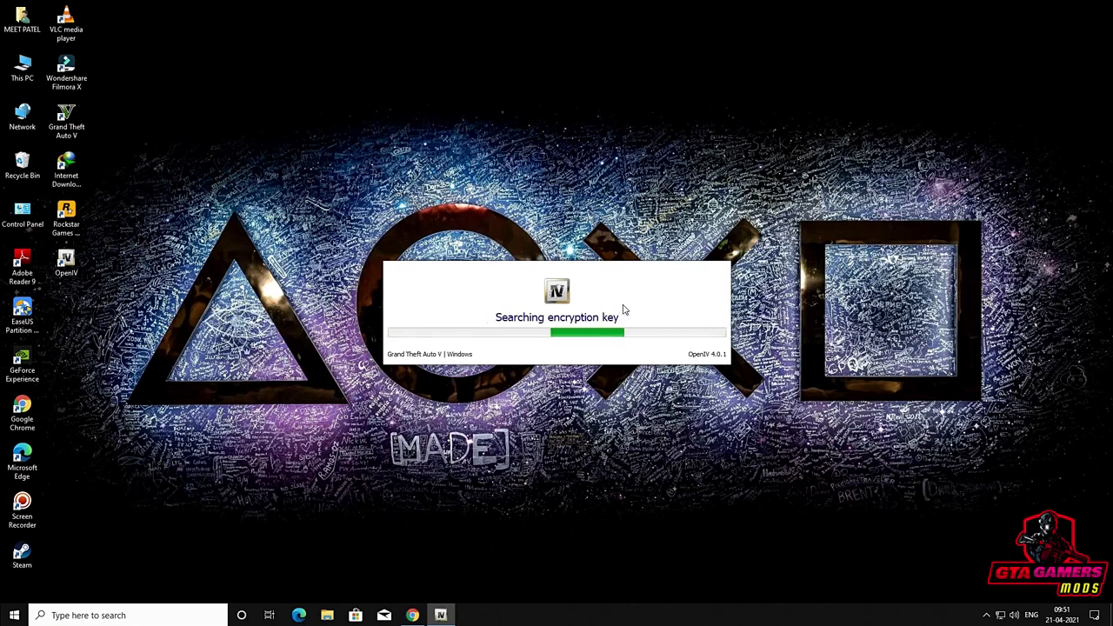
Open the folder G:\gta 5\steamapps\common\Grand Theft Auto V in File Explorer.
double_click(24, 67)
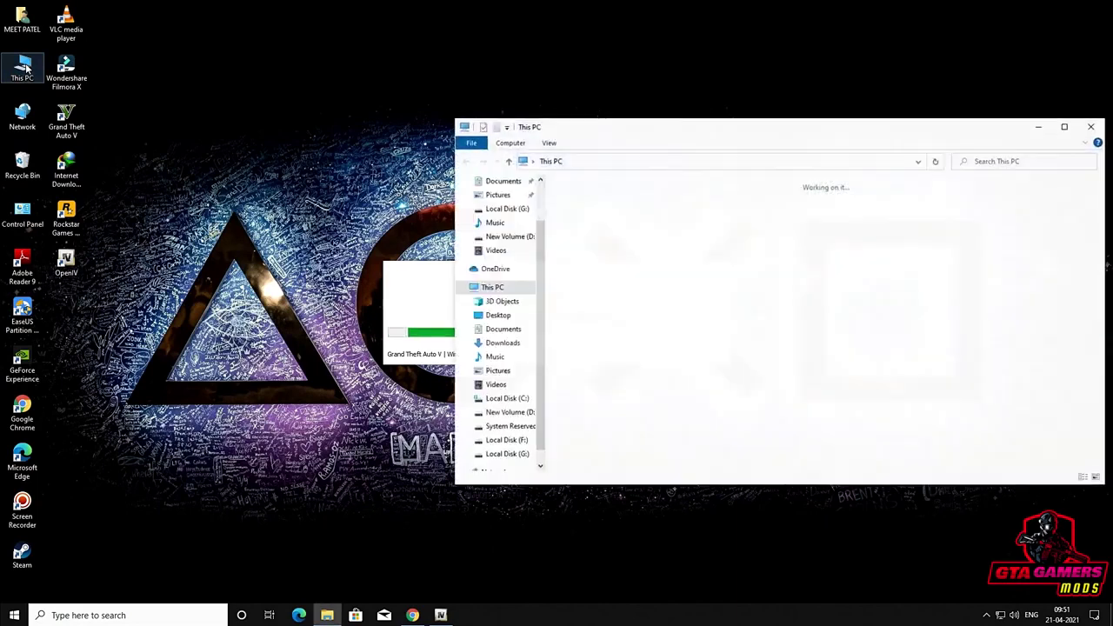
double_click(801, 357)
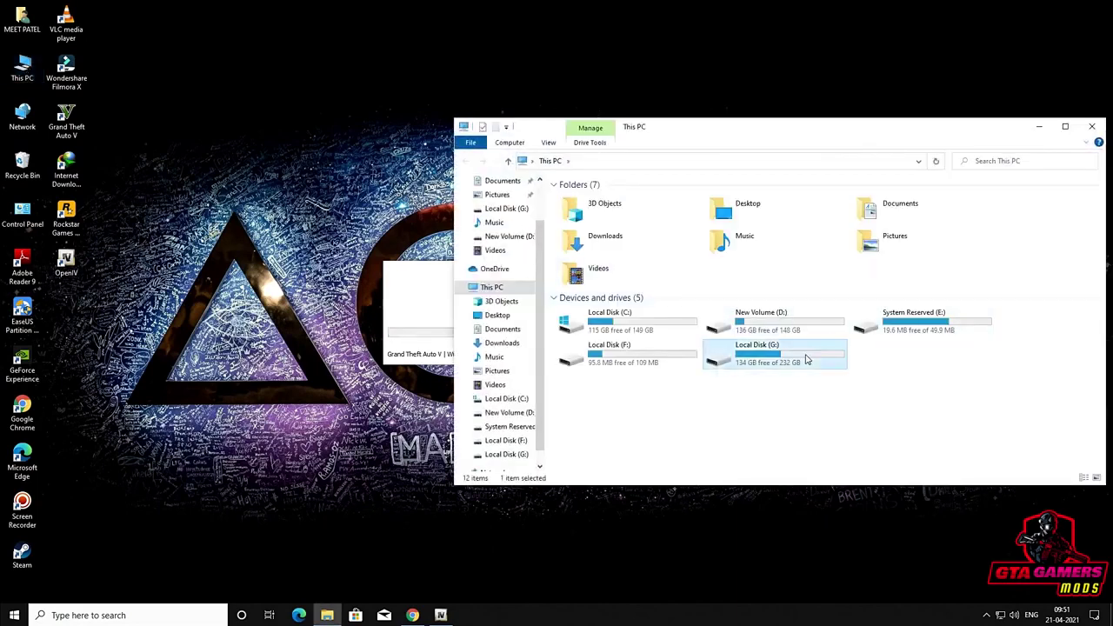
double_click(671, 206)
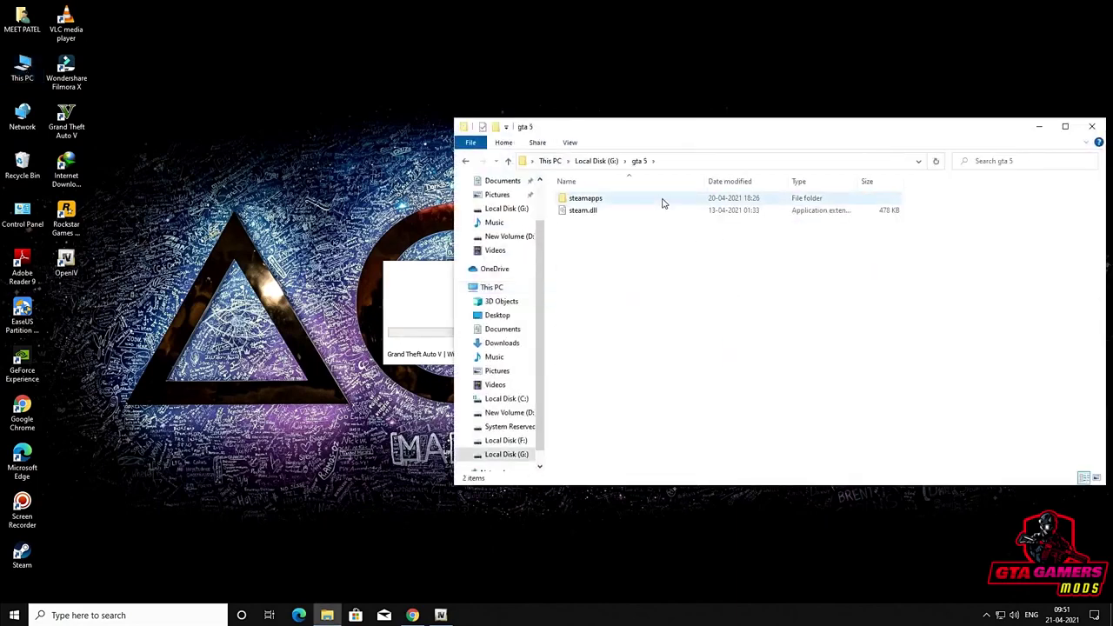
double_click(664, 201)
double_click(664, 201)
double_click(663, 201)
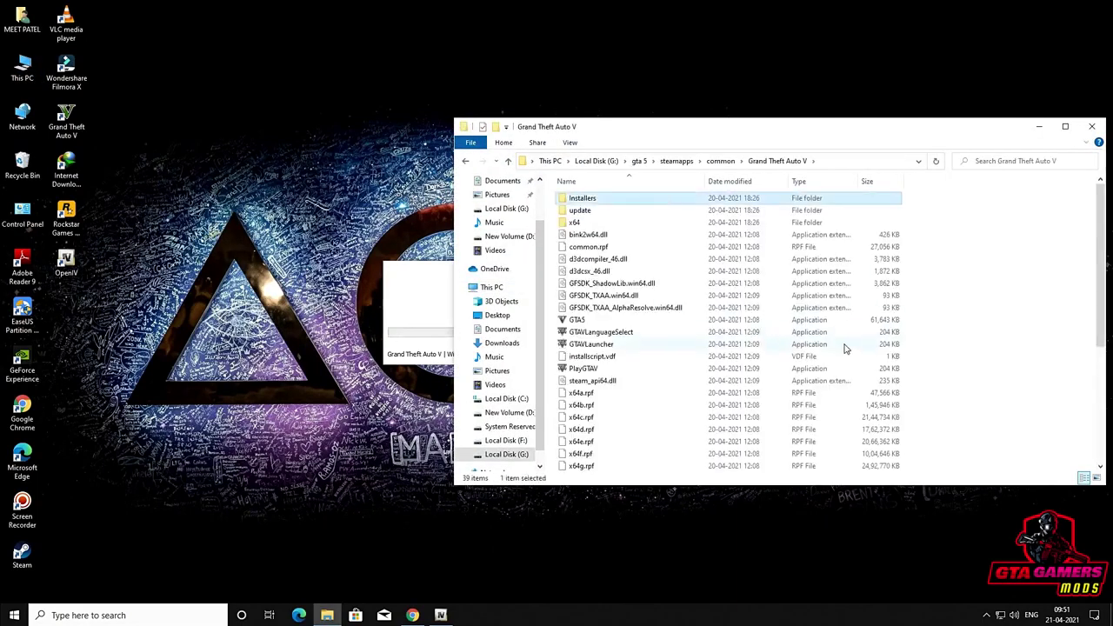
Look through the files in the Grand Theft Auto V folder, including the .rpf files, and minimize the folder window.
scroll(844, 348, down, 3)
scroll(849, 352, up, 3)
scroll(693, 401, down, 5)
scroll(696, 402, up, 5)
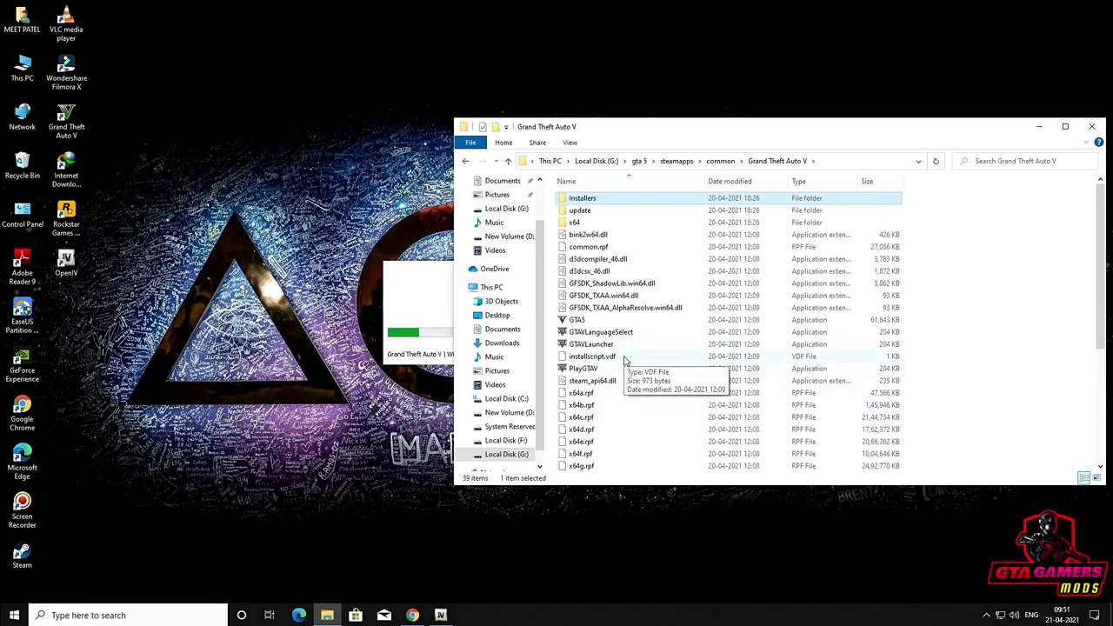
click(623, 360)
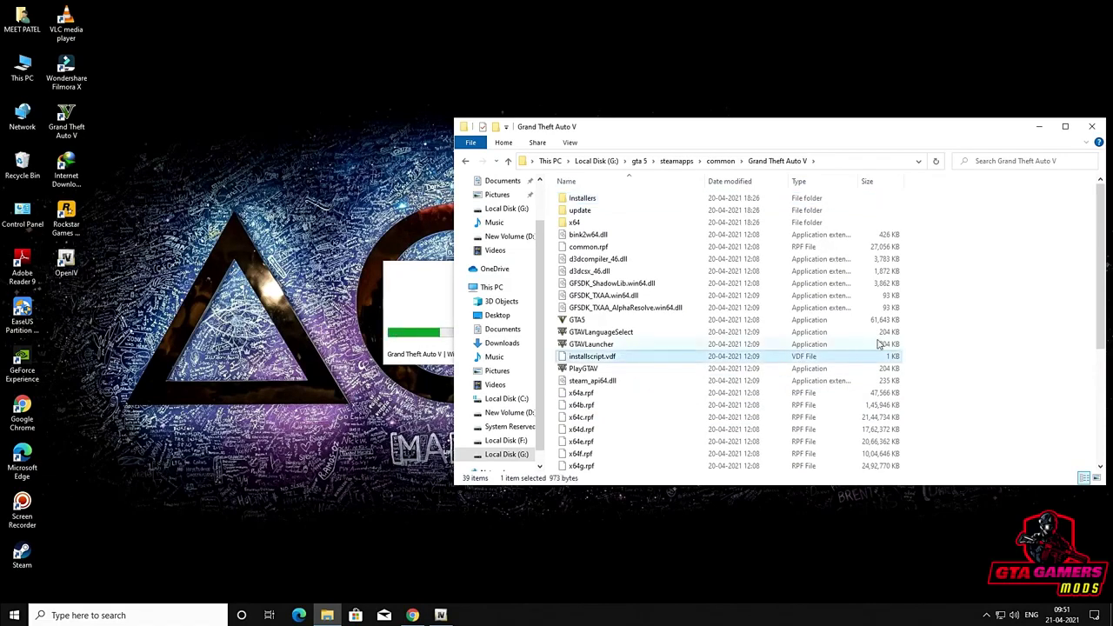
click(1020, 340)
scroll(1020, 340, down, 5)
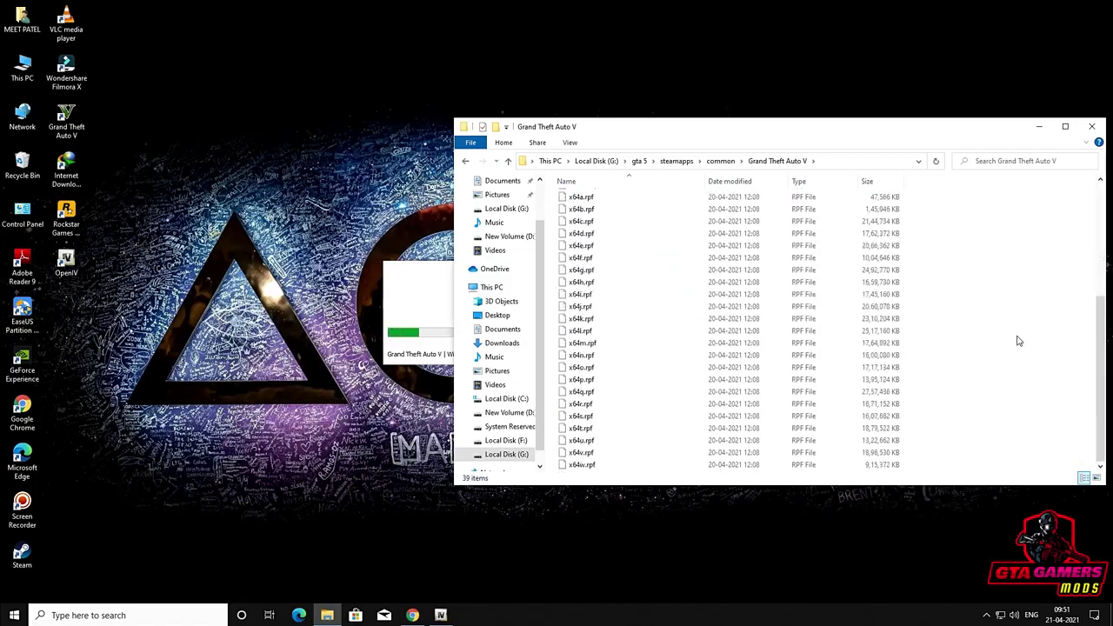
scroll(793, 392, up, 1)
scroll(792, 391, up, 4)
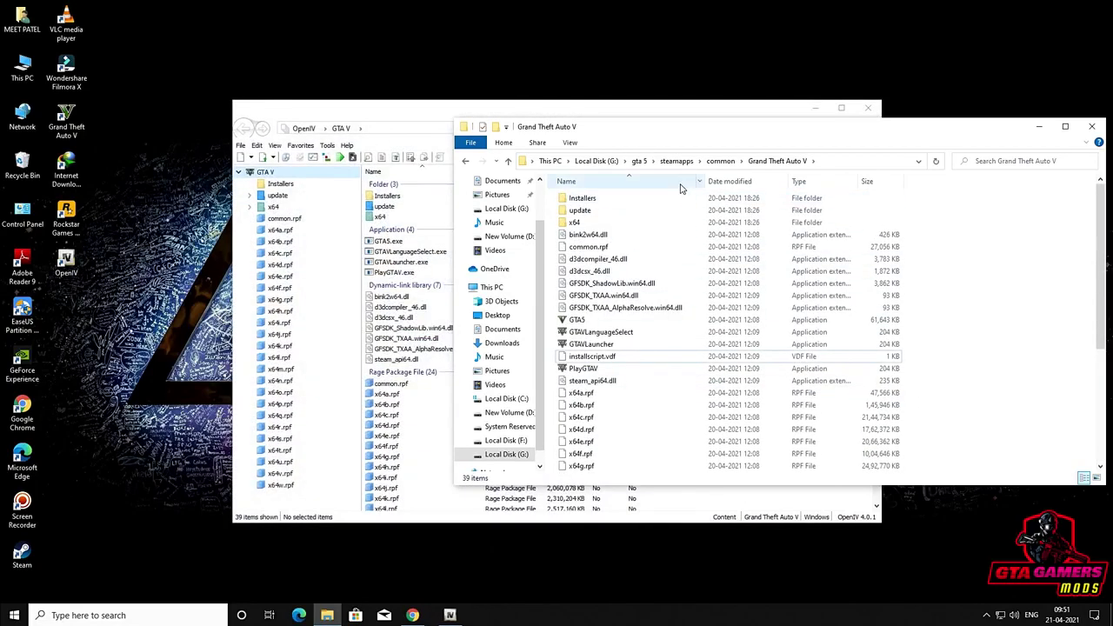
scroll(869, 360, down, 5)
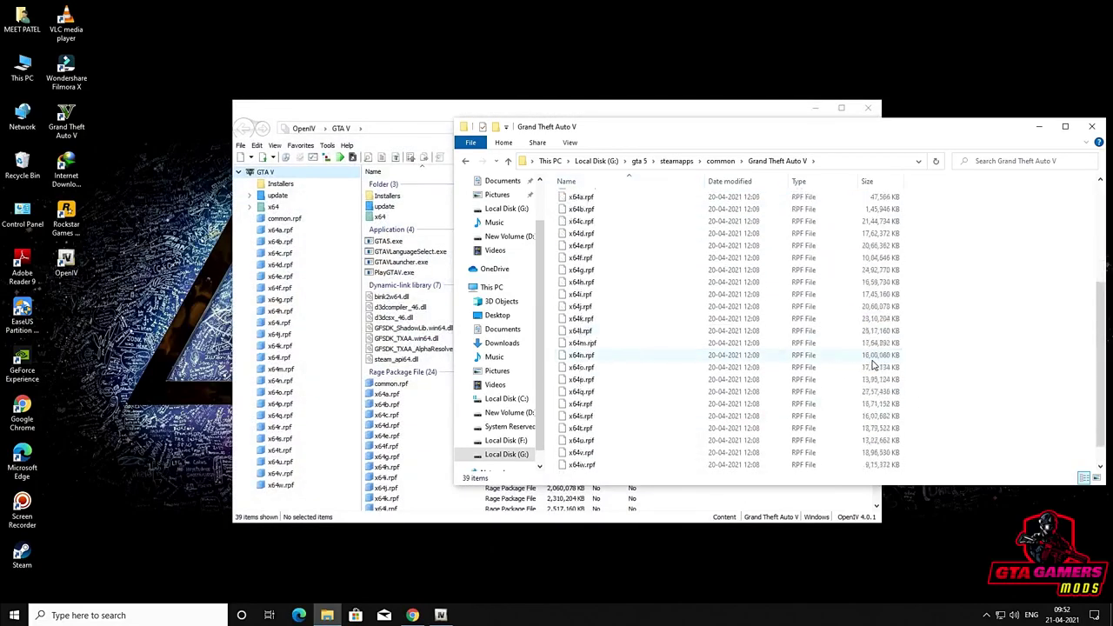
click(1038, 126)
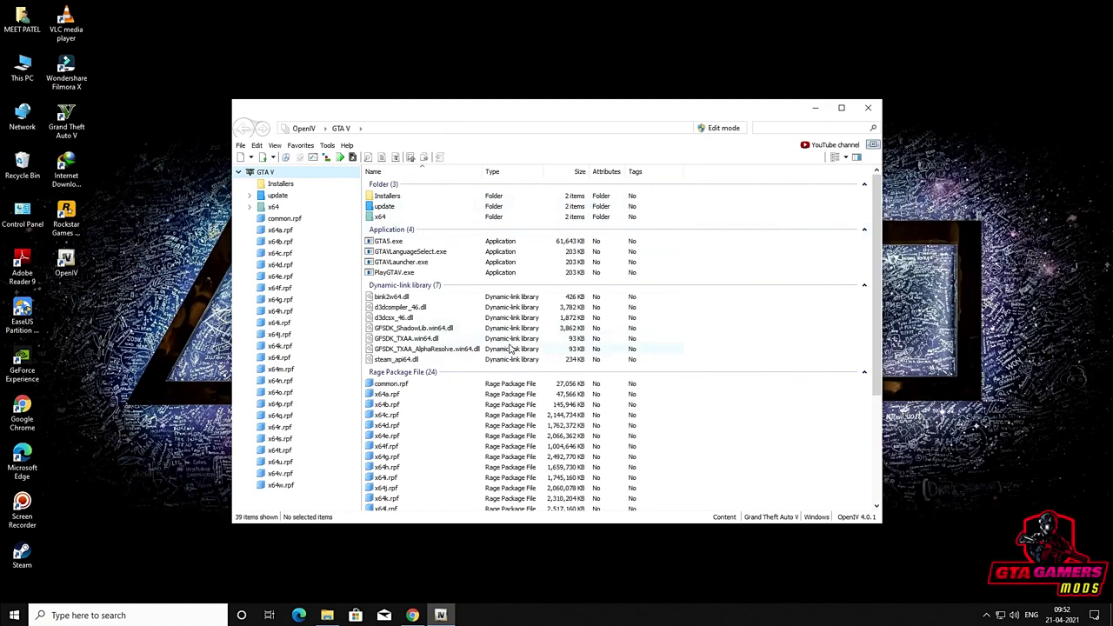
Install ASI Loader, OpenIV.ASI and openCamera with the ASI Manager, agree to create the "mods" folder, and close the manager.
click(327, 146)
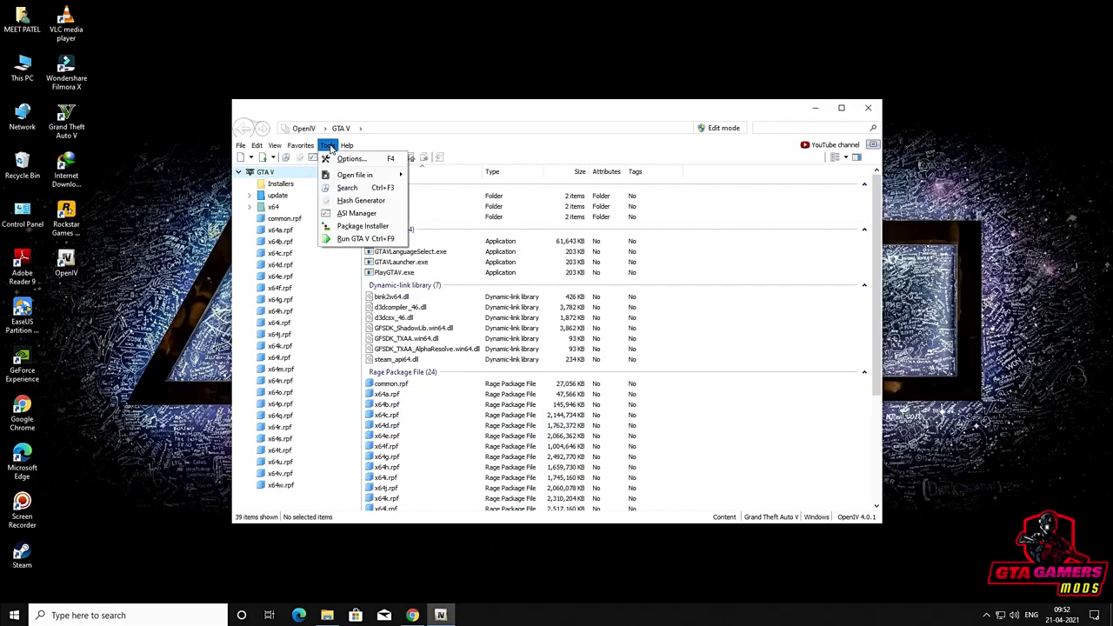
click(348, 214)
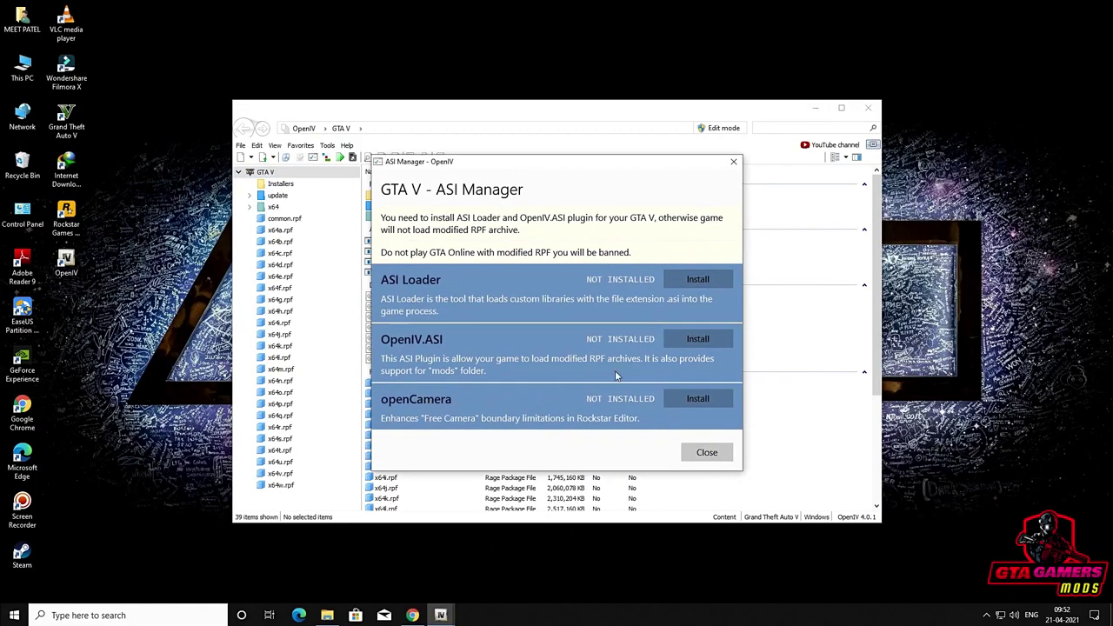
click(708, 339)
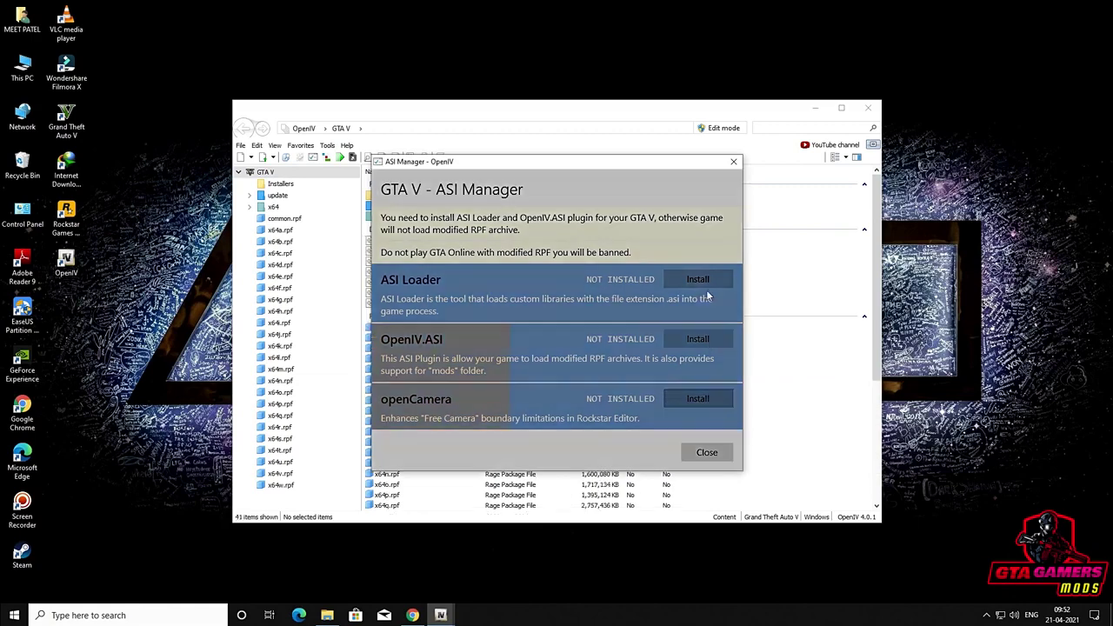
click(652, 375)
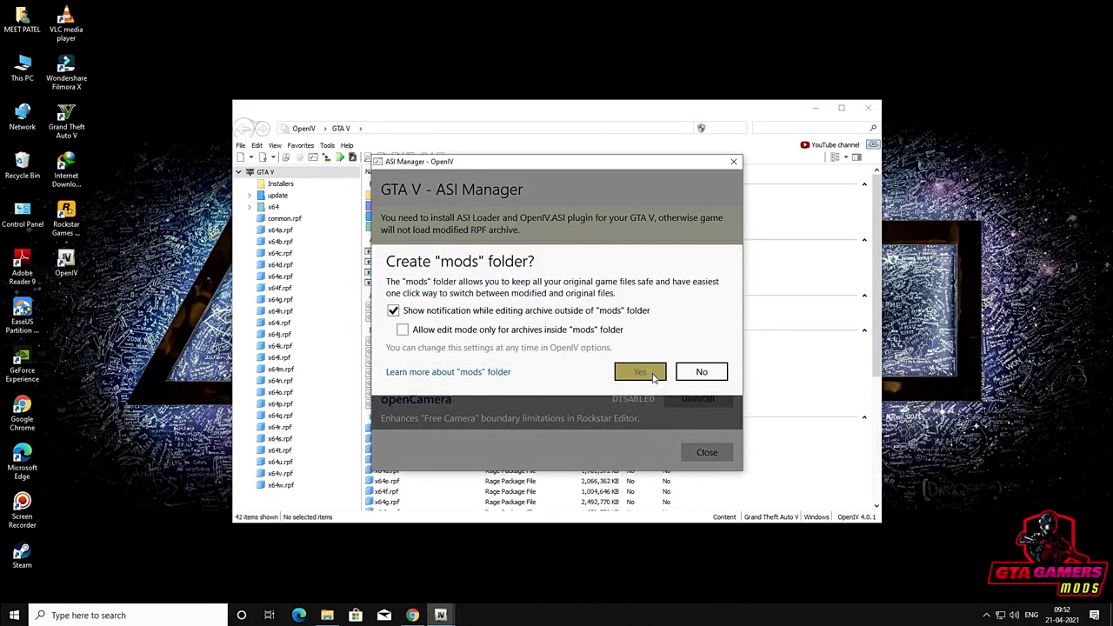
click(696, 278)
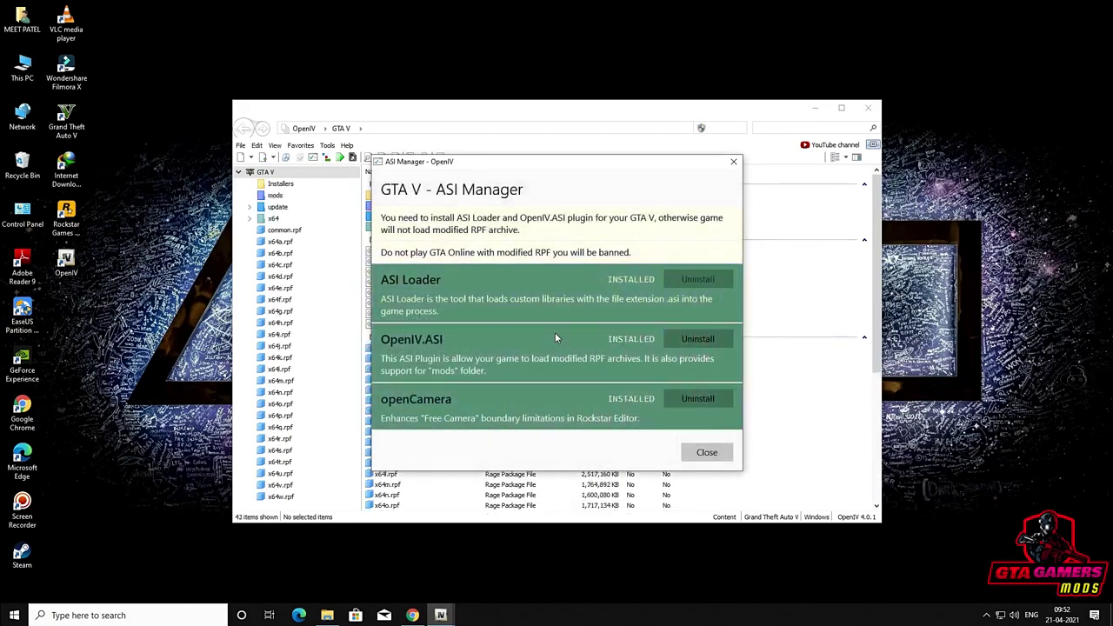
click(706, 452)
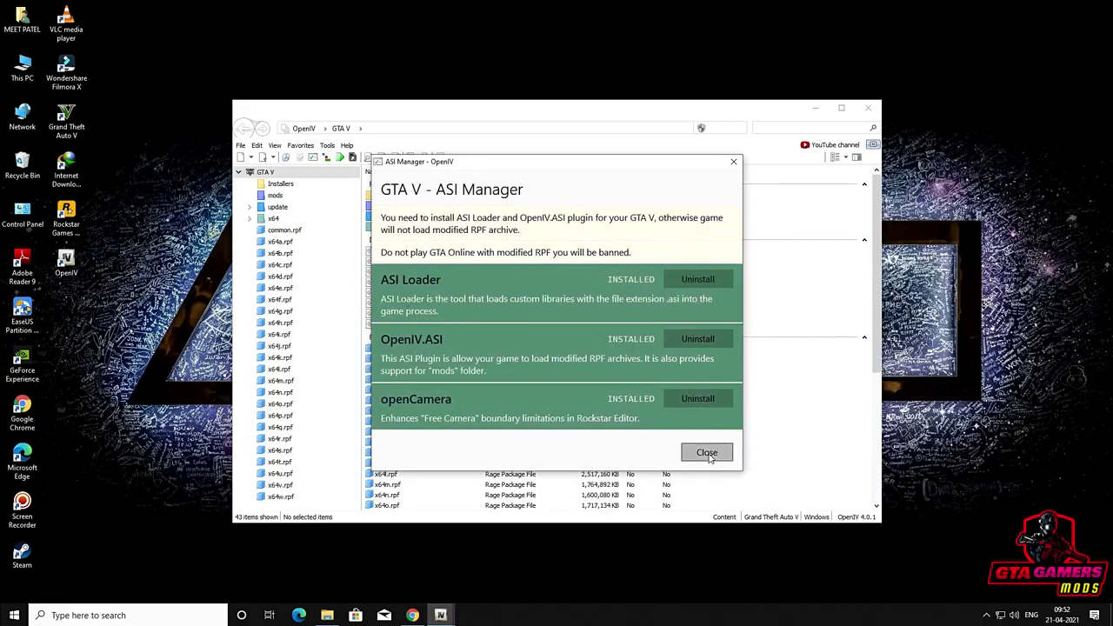
Check the contents of the new mods folder in OpenIV, return to the GTA V root and minimize OpenIV.
click(391, 212)
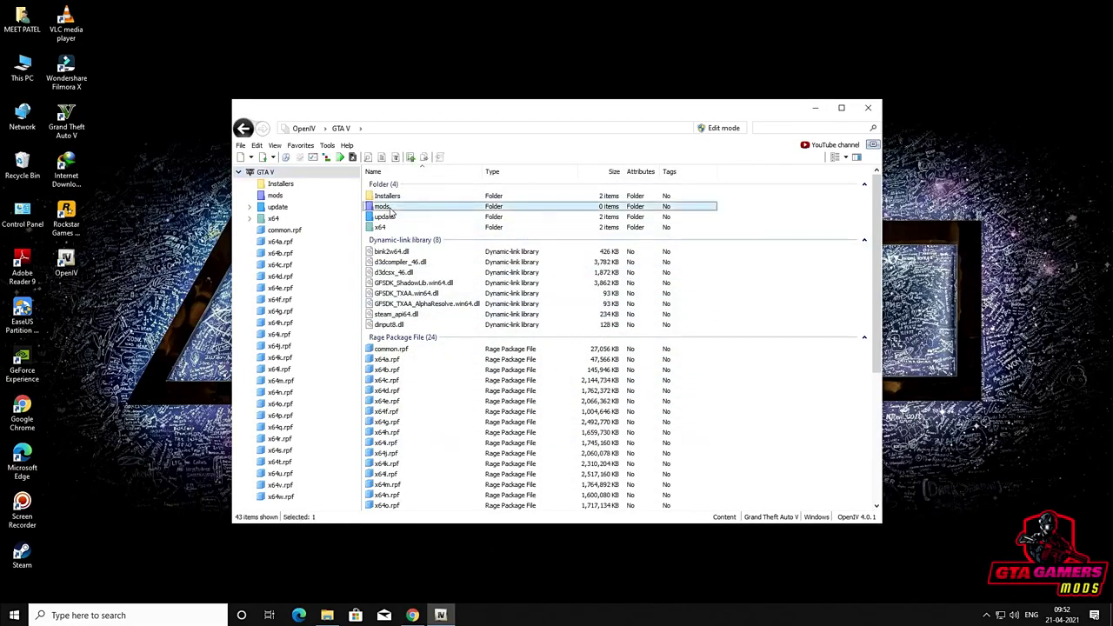
double_click(392, 212)
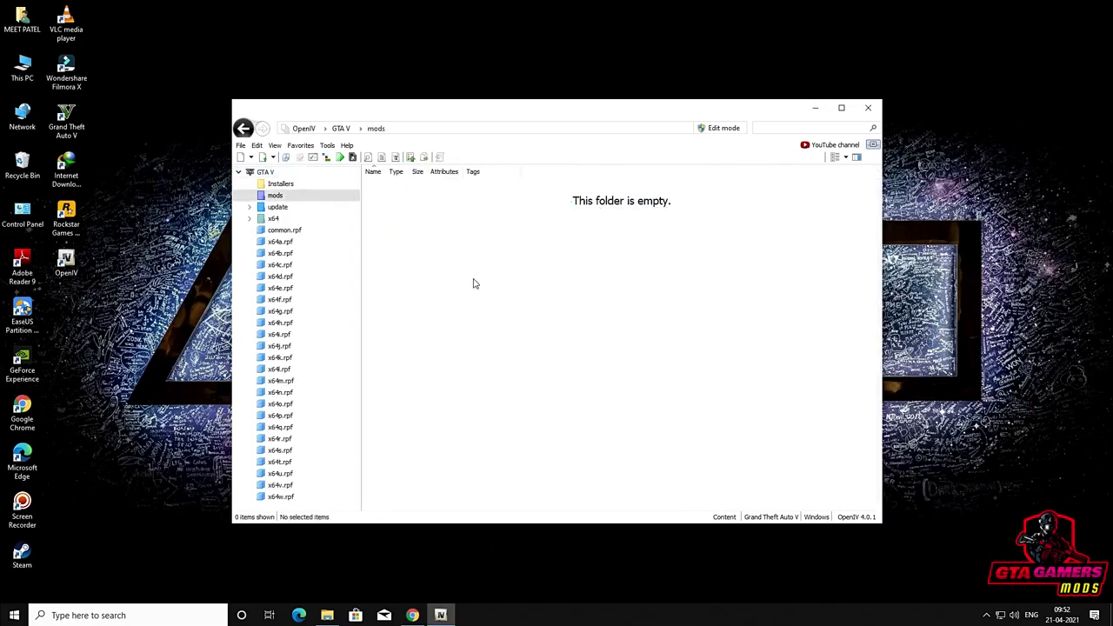
click(244, 129)
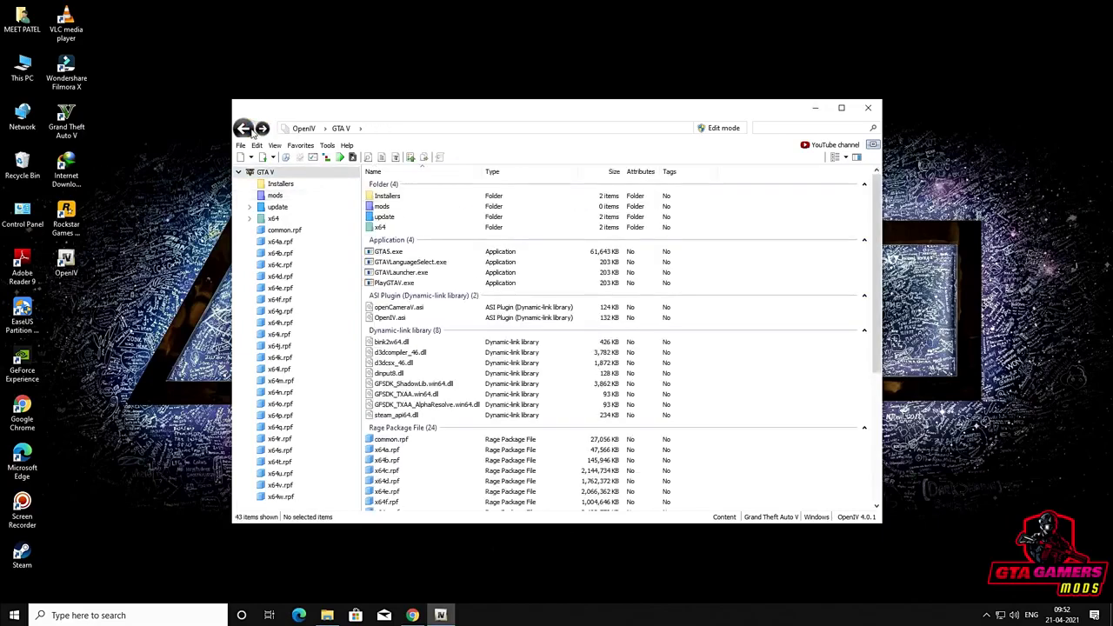
click(821, 109)
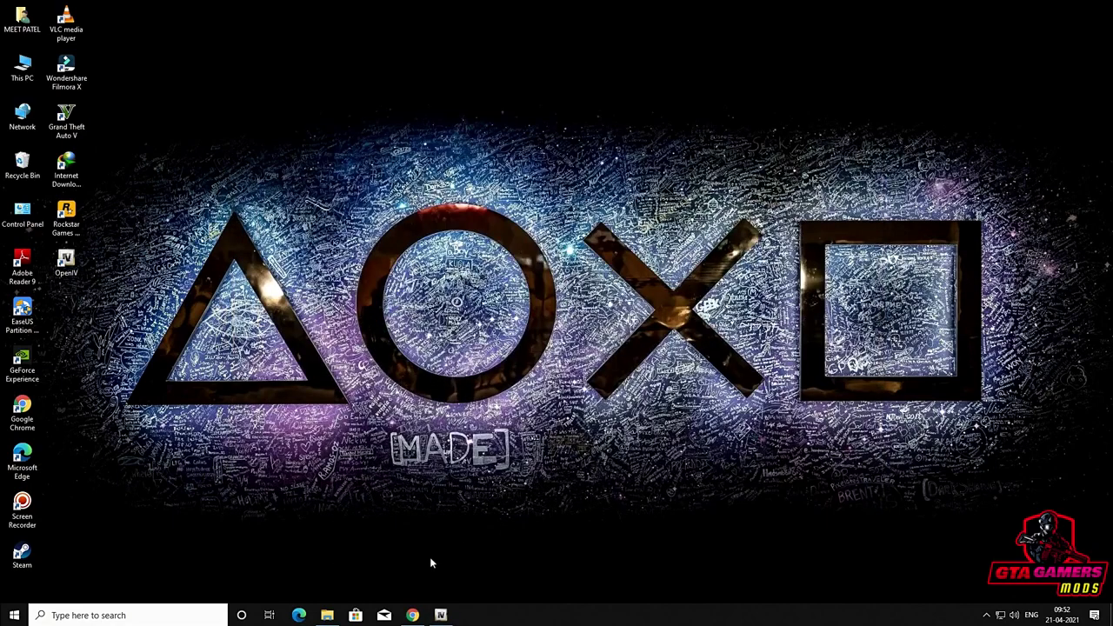
Bring up the Grand Theft Auto V folder in File Explorer, check inside its mods folder and go back.
click(327, 615)
scroll(693, 316, up, 5)
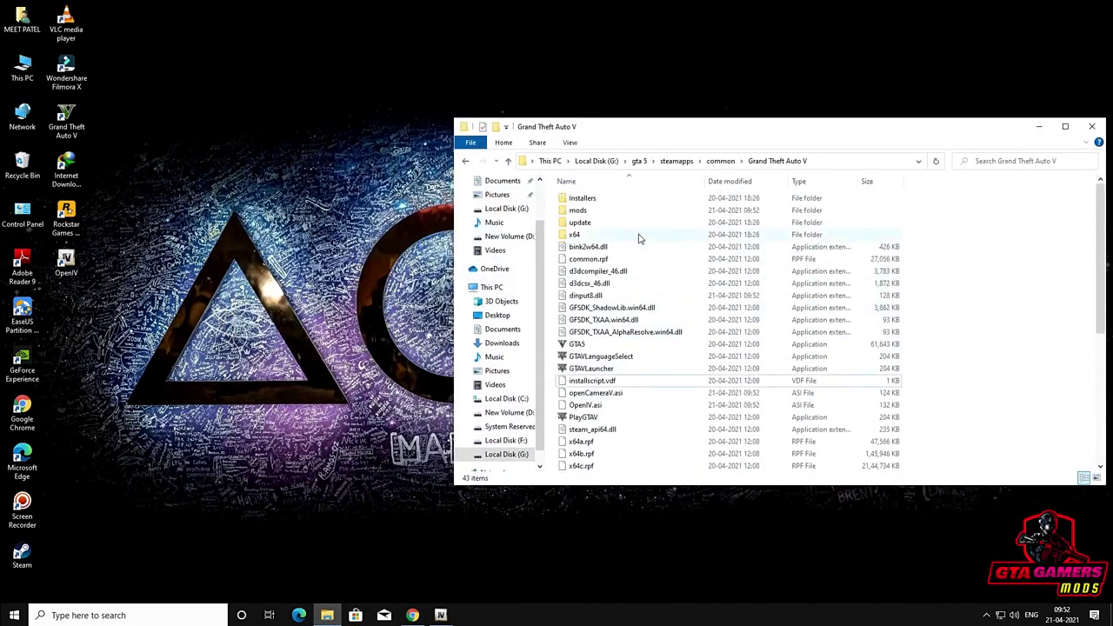
click(589, 213)
double_click(589, 213)
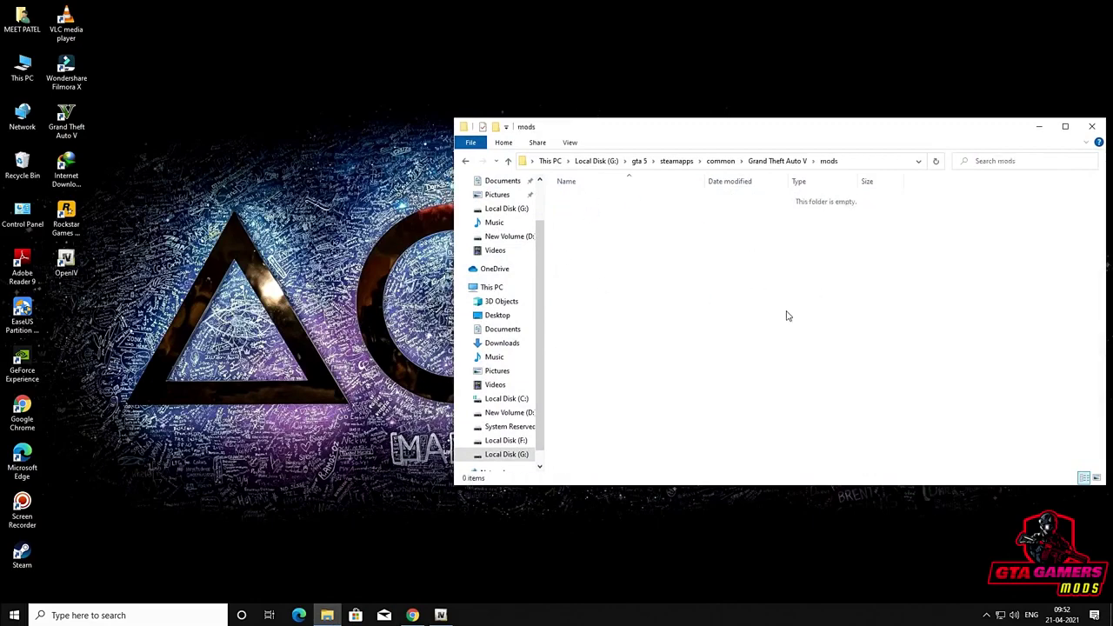
click(468, 165)
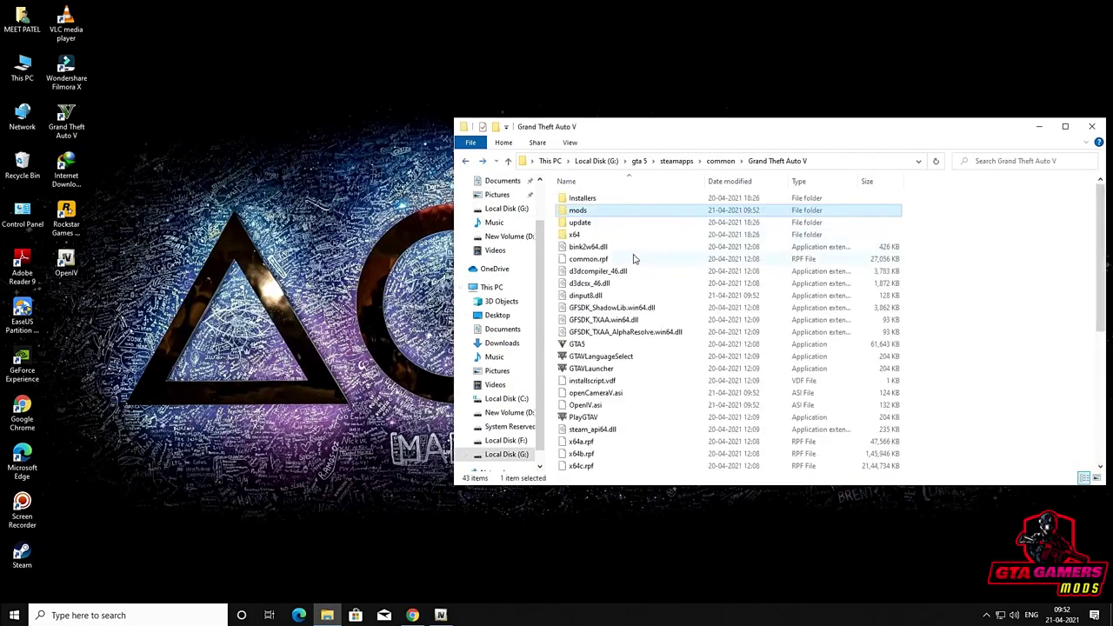
Look through the game's update\x64\dlcpacks folder and return to the Grand Theft Auto V folder.
double_click(588, 223)
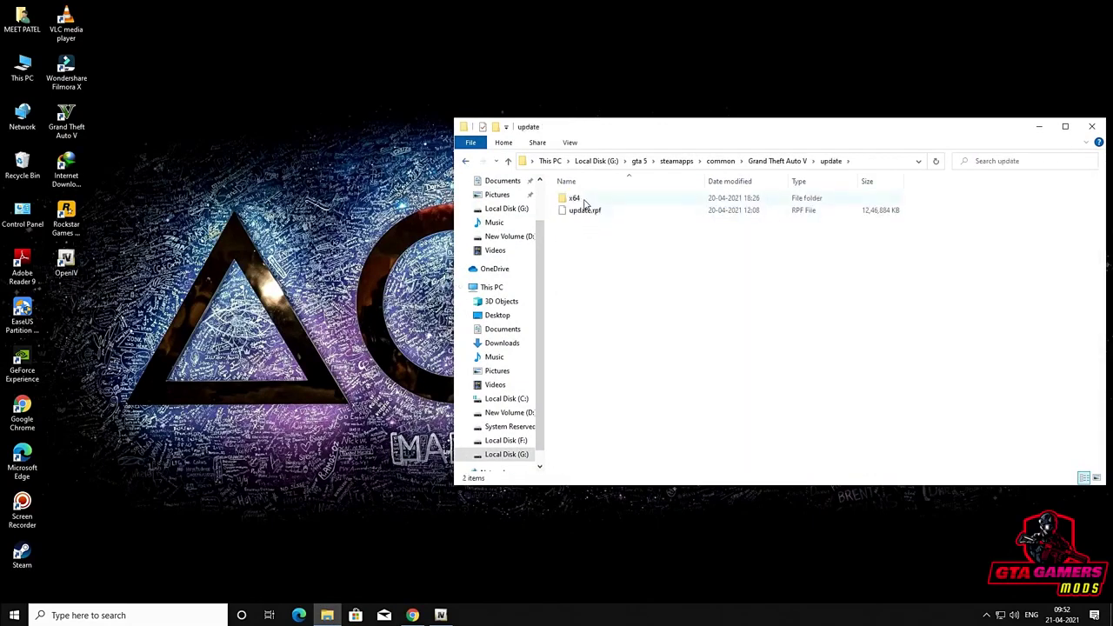
double_click(614, 198)
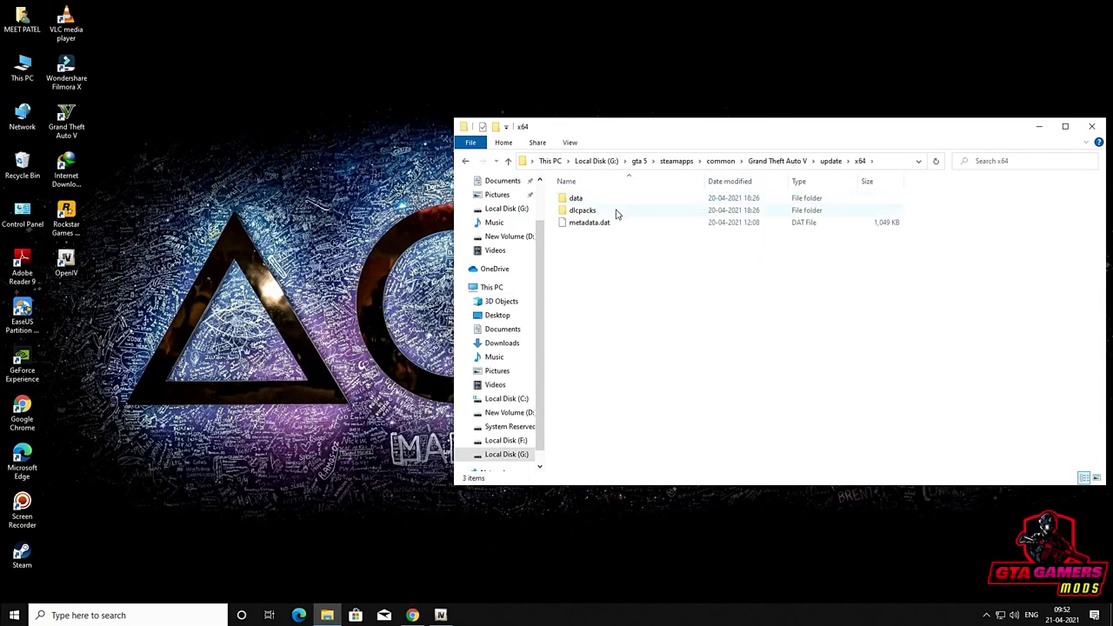
double_click(583, 210)
scroll(692, 354, down, 10)
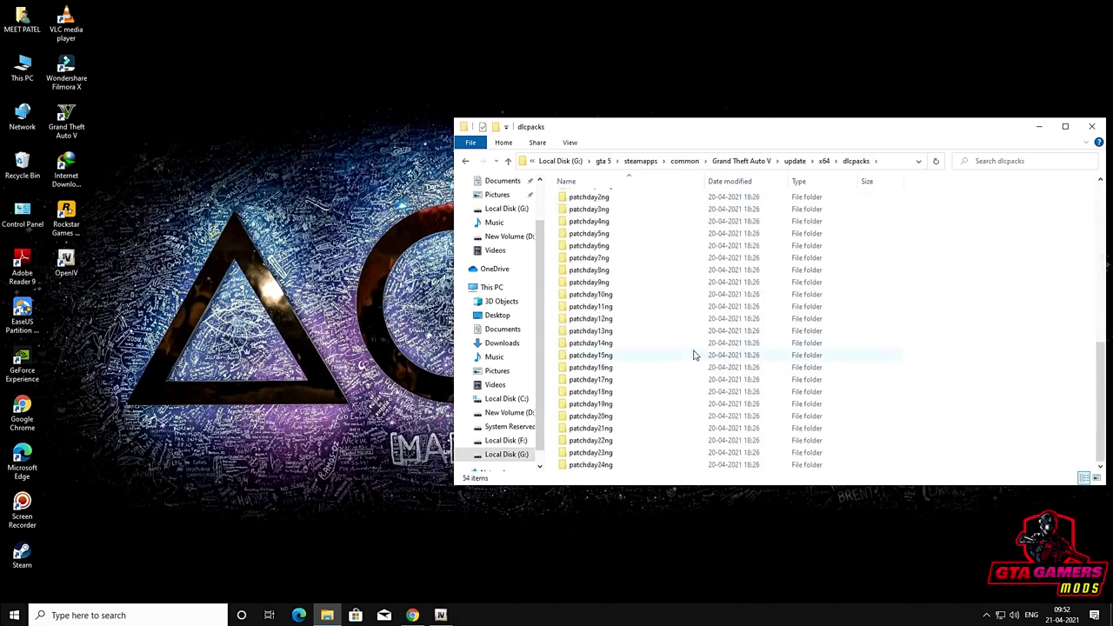
click(467, 161)
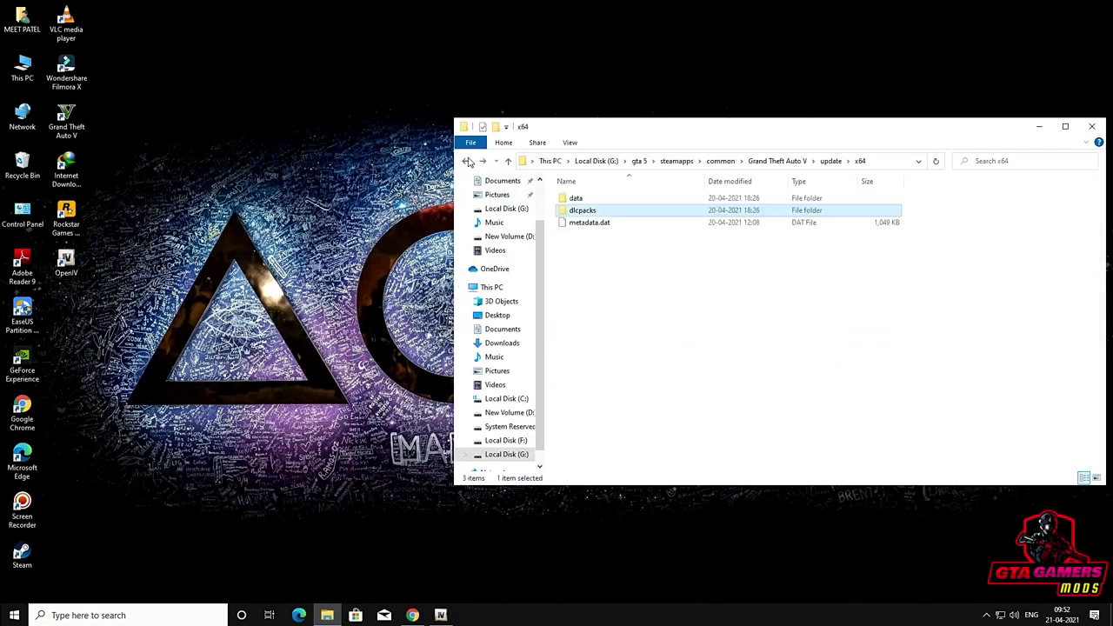
click(468, 162)
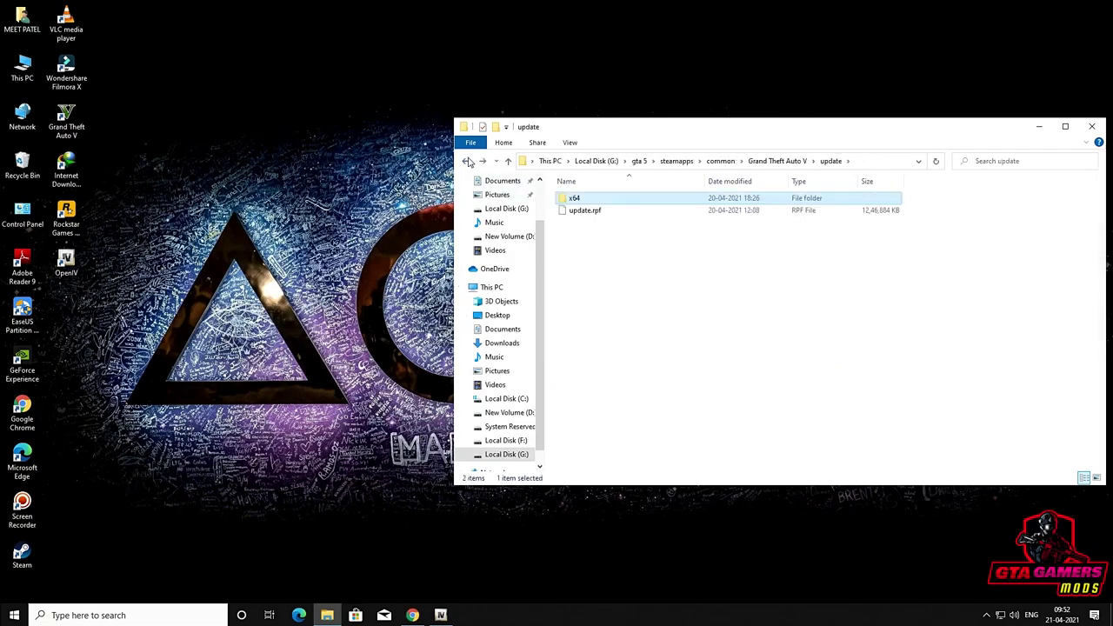
click(468, 162)
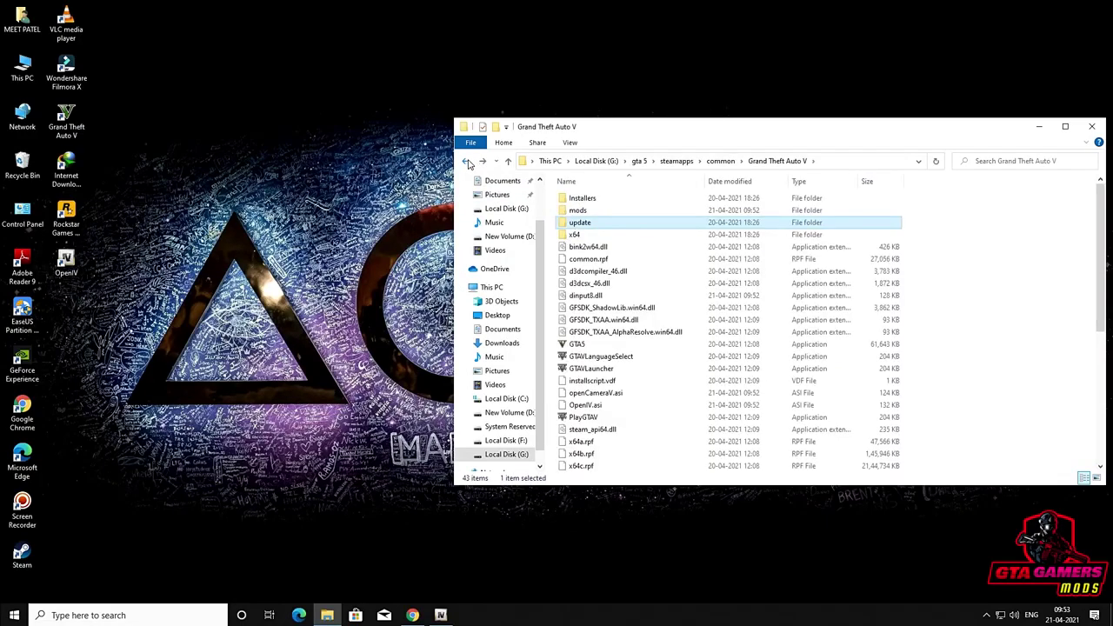
Copy the name text of the update folder in the Grand Theft Auto V folder.
right_click(619, 225)
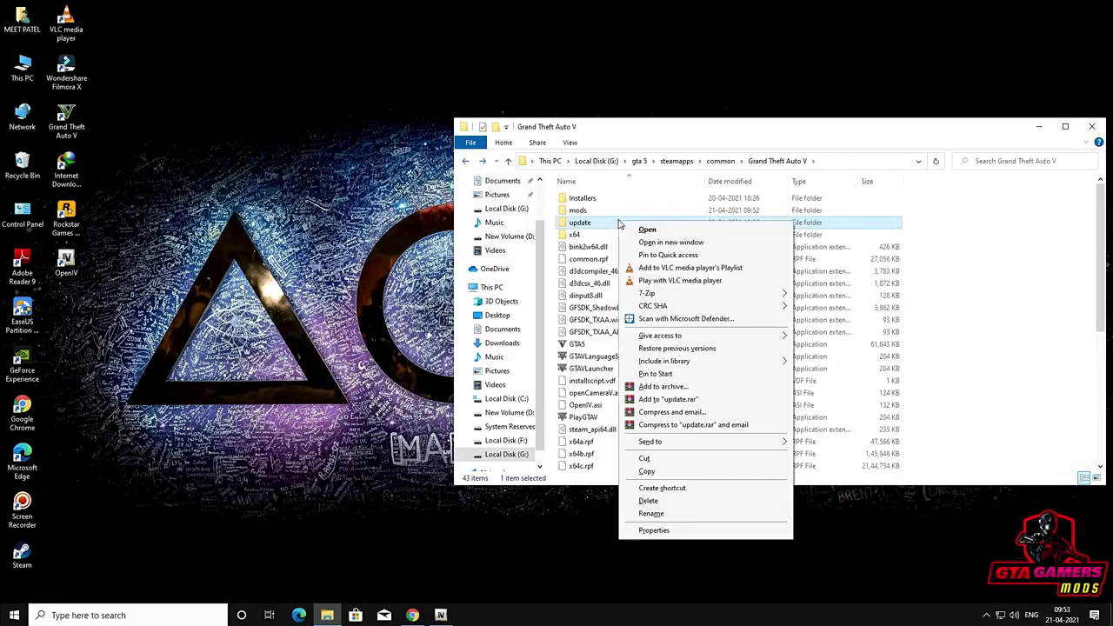
click(651, 514)
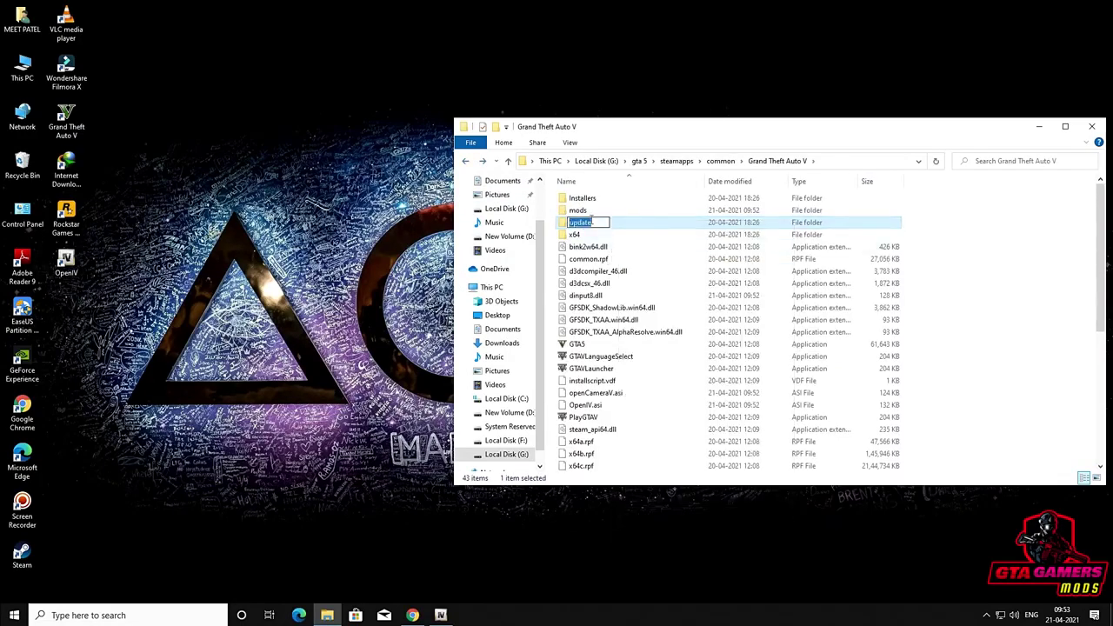
right_click(600, 222)
click(643, 266)
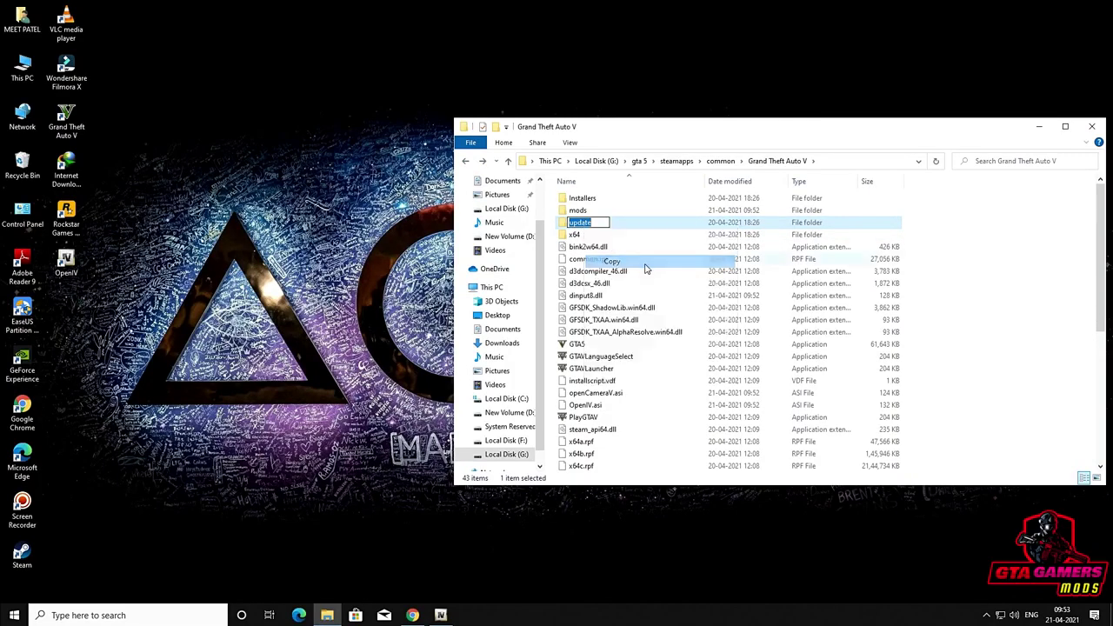
Create a folder named update inside the mods folder.
click(608, 212)
double_click(608, 213)
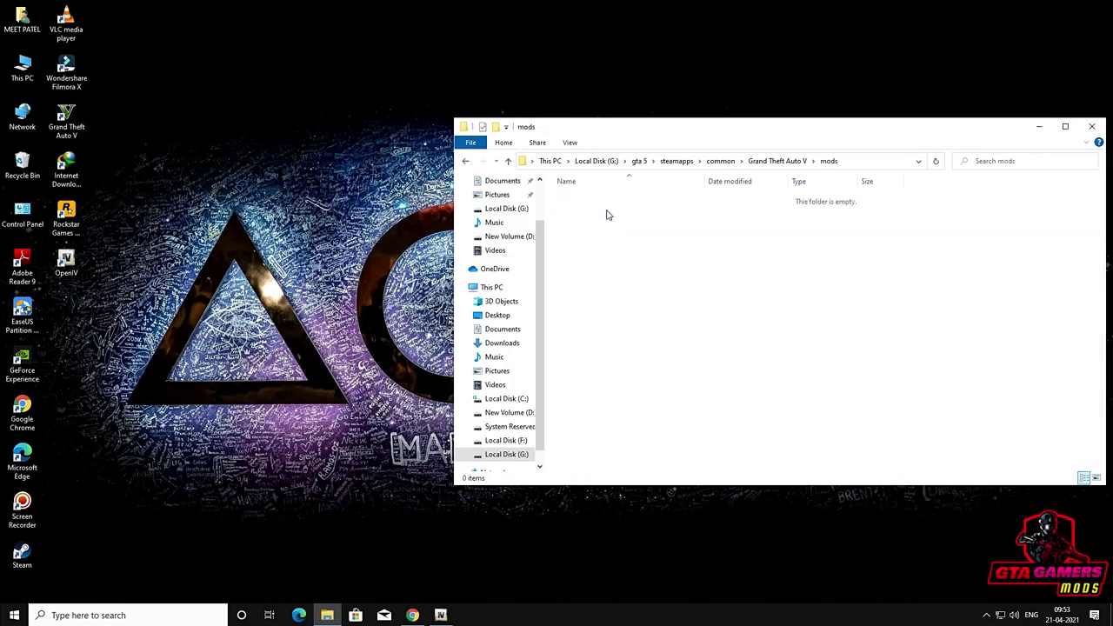
right_click(619, 257)
mouse_move(648, 391)
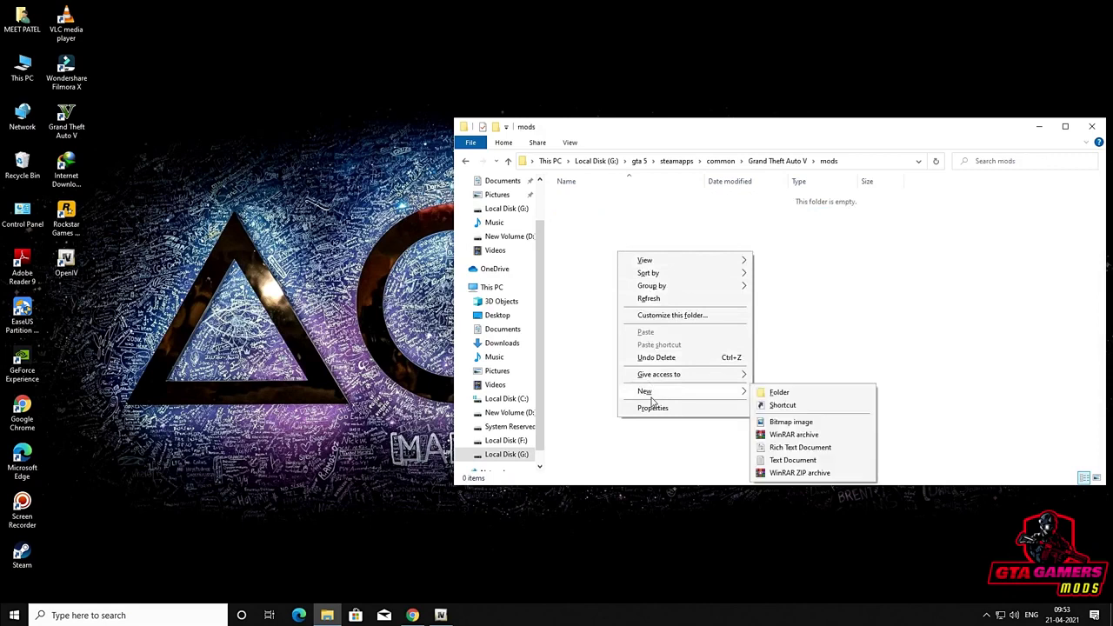
click(818, 394)
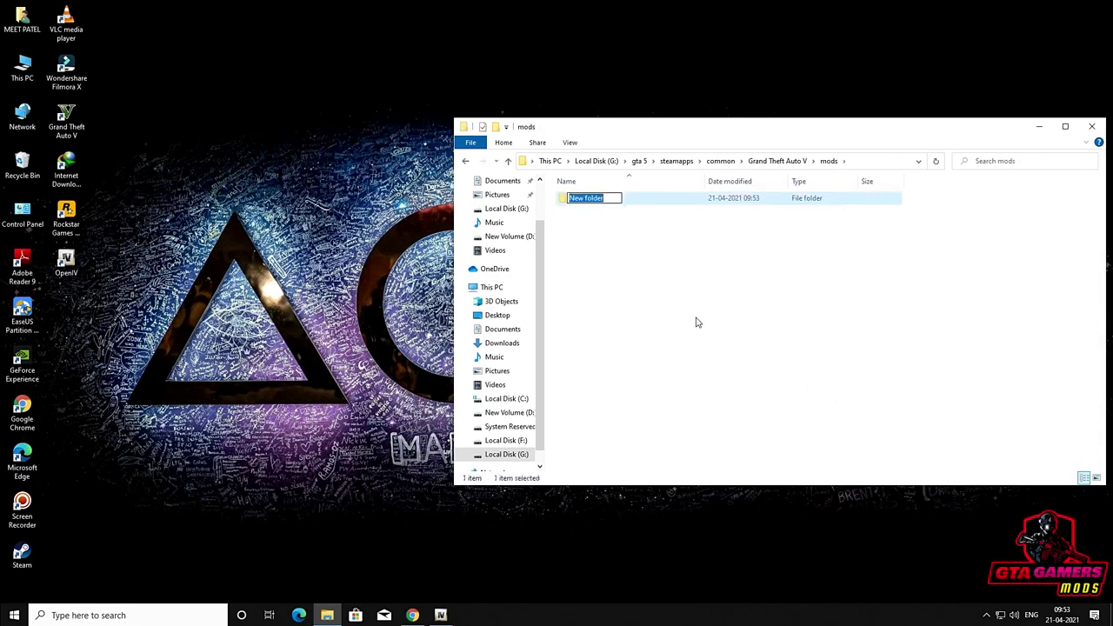
text(update)
key(Return)
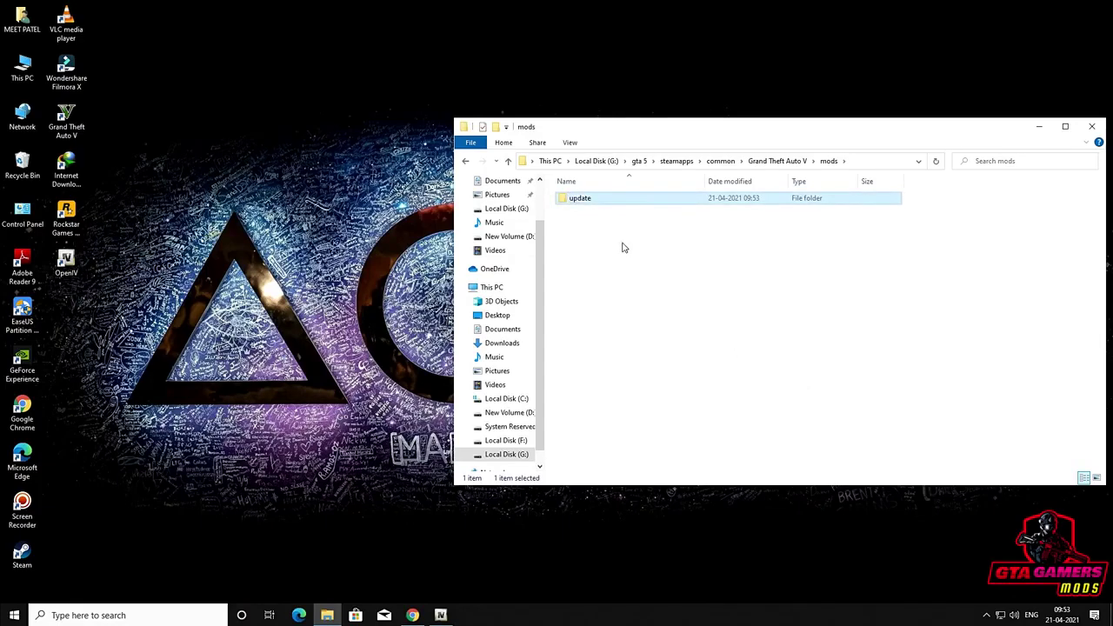
Check the folder structure inside the game's original update\x64 folder and return to the Grand Theft Auto V folder.
click(465, 162)
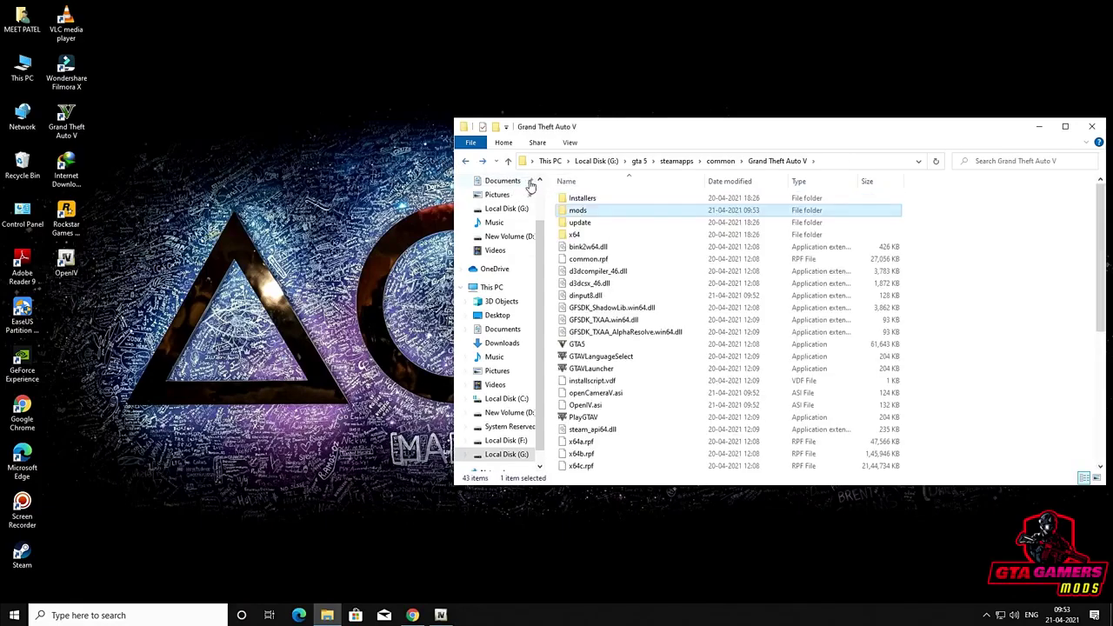
double_click(588, 223)
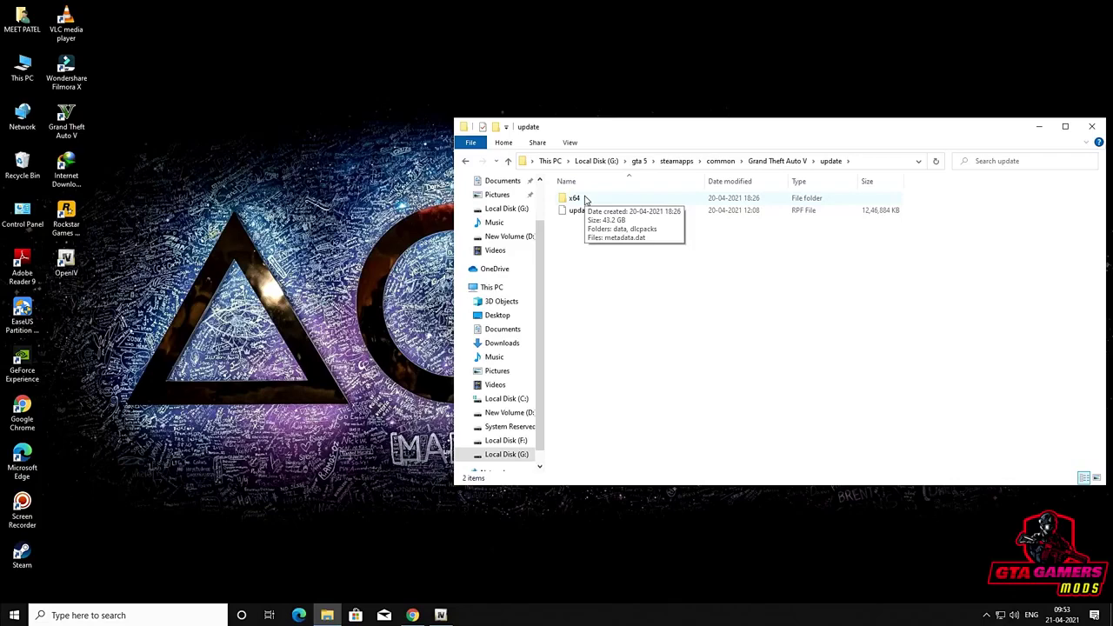
double_click(585, 199)
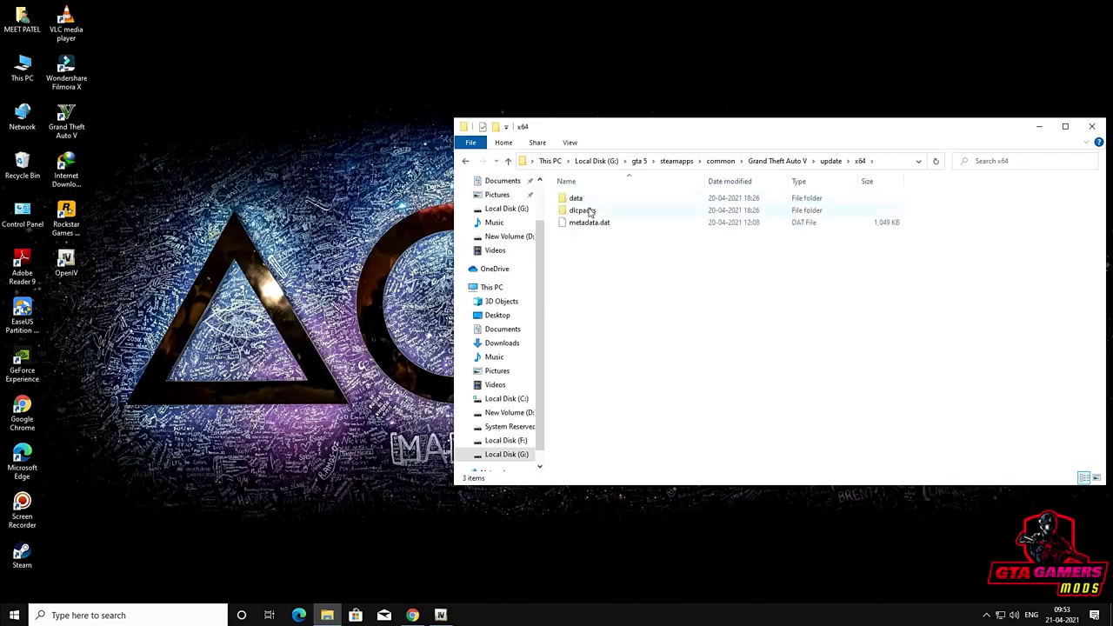
click(465, 161)
click(465, 161)
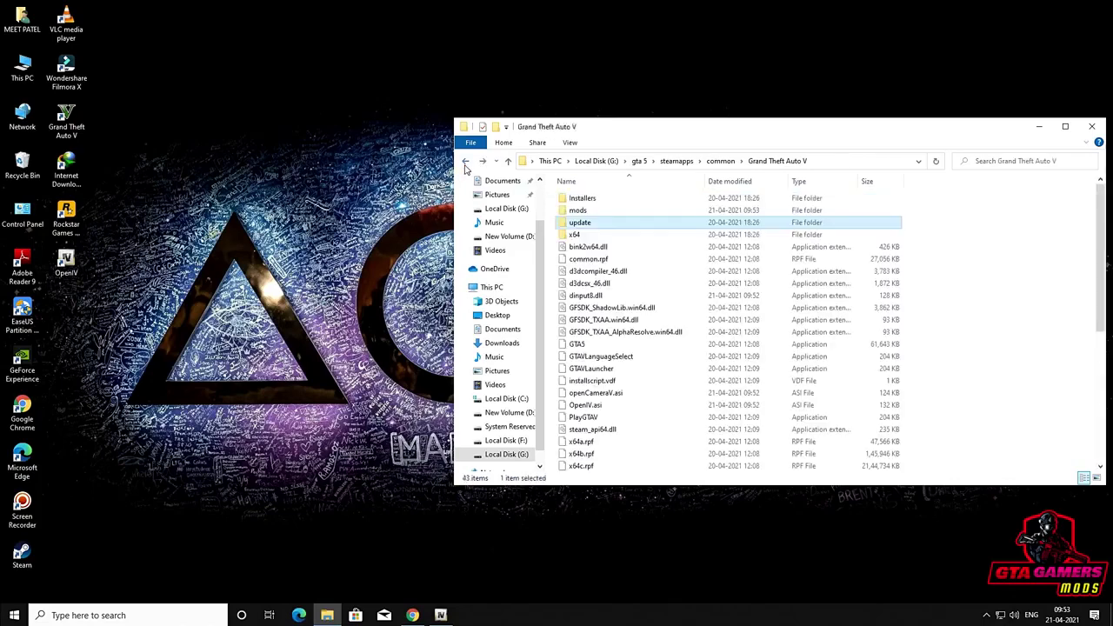
Create a folder named x64 inside mods\update and open it.
double_click(595, 210)
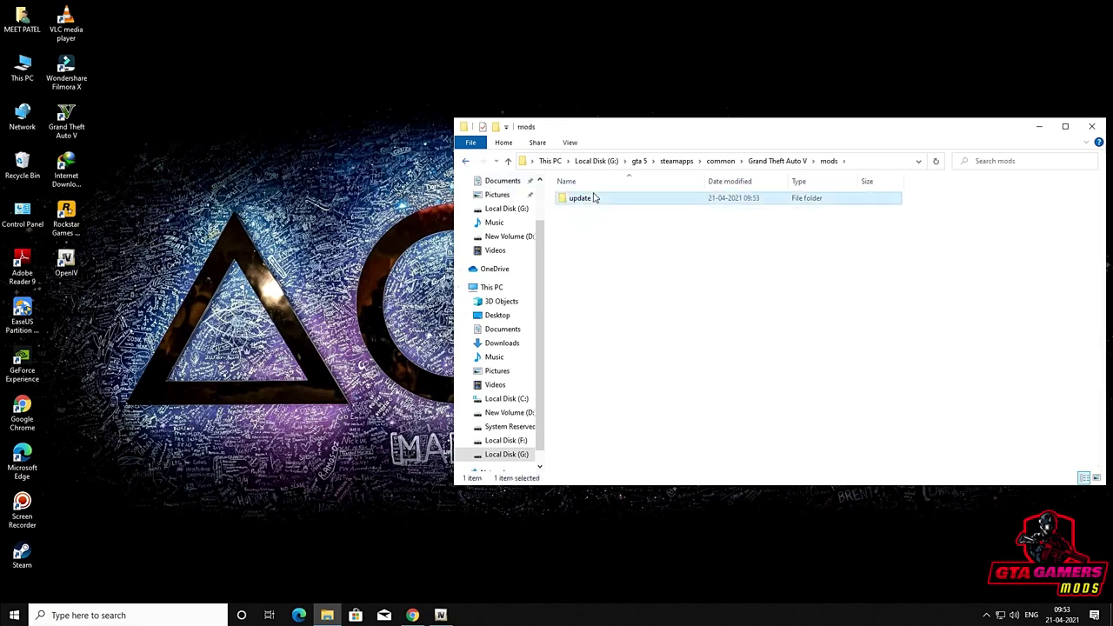
double_click(591, 198)
right_click(597, 226)
mouse_move(633, 363)
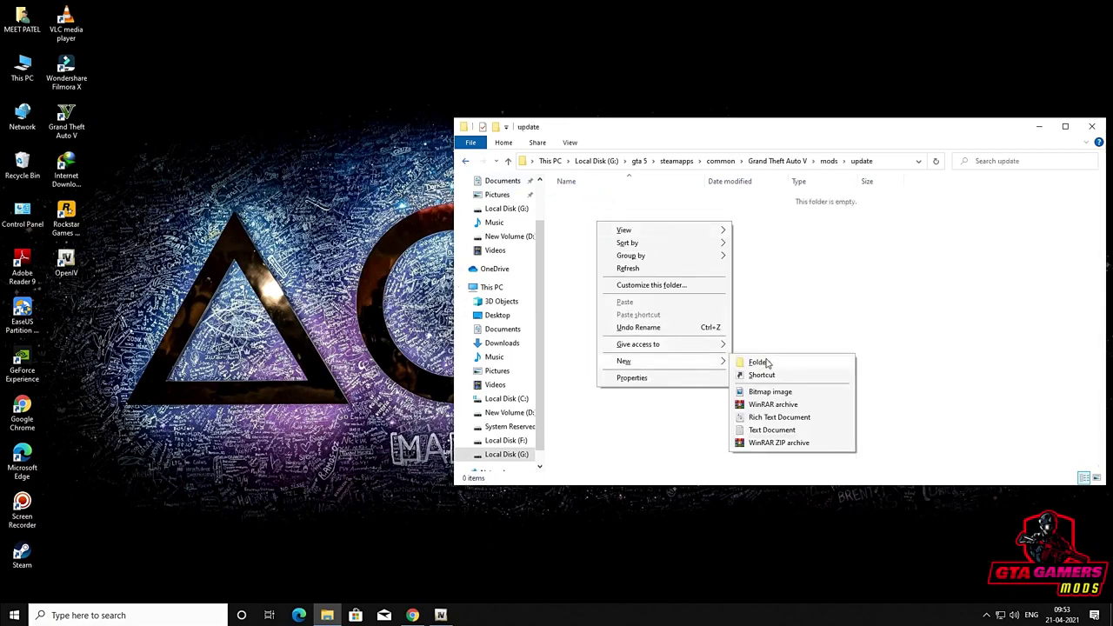
click(757, 360)
text(x)
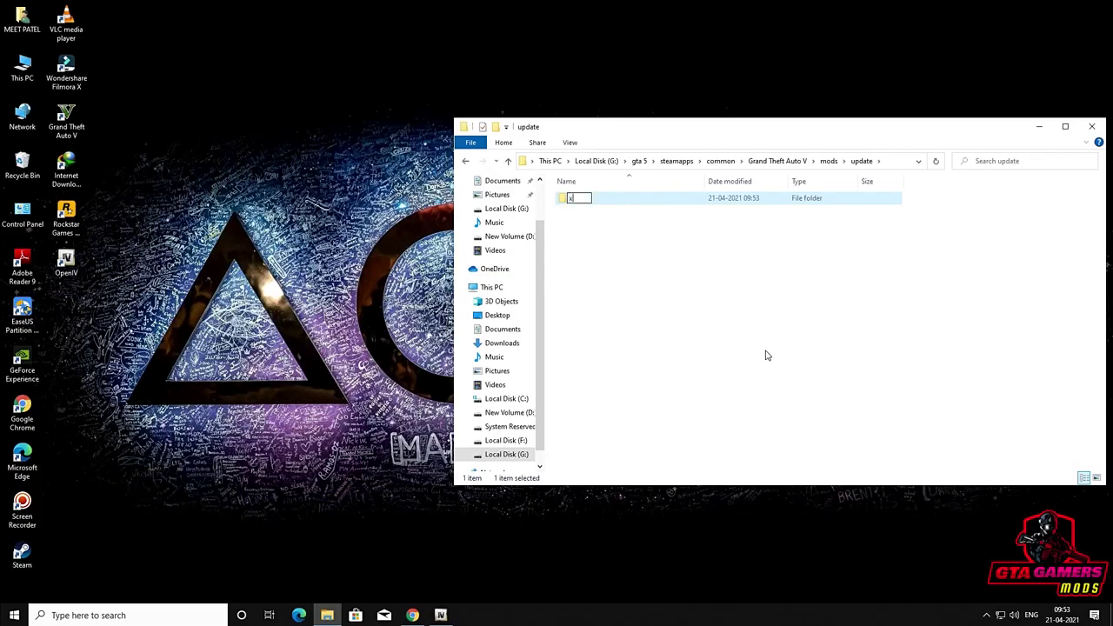
text(64)
key(Return)
key(Return)
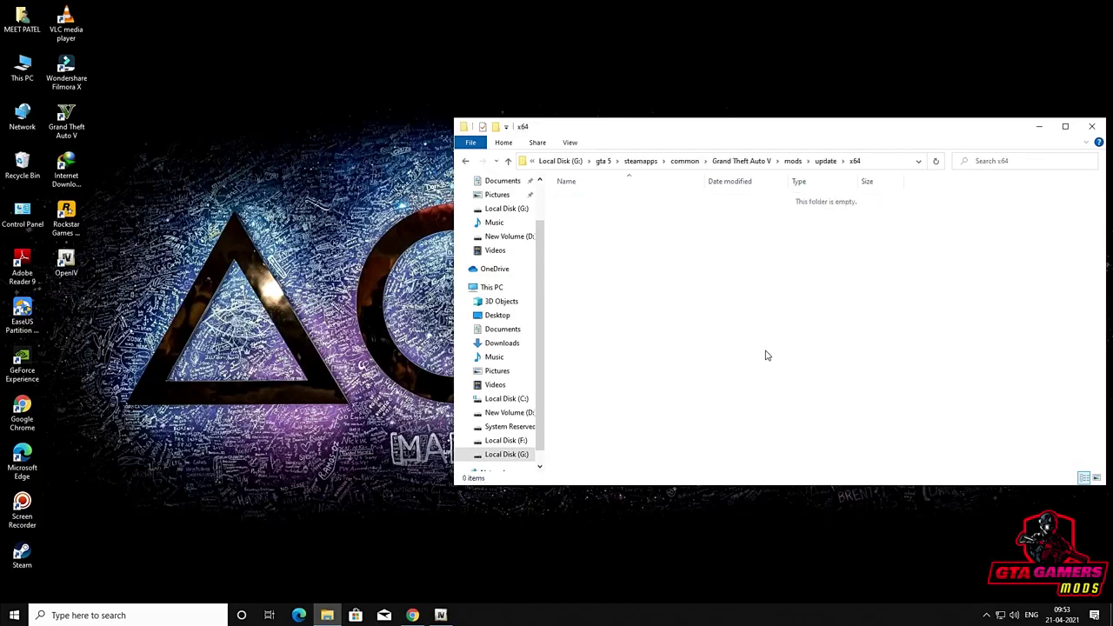
Create a folder named dlcpacks inside mods\update\x64 and open it.
right_click(699, 285)
mouse_move(735, 423)
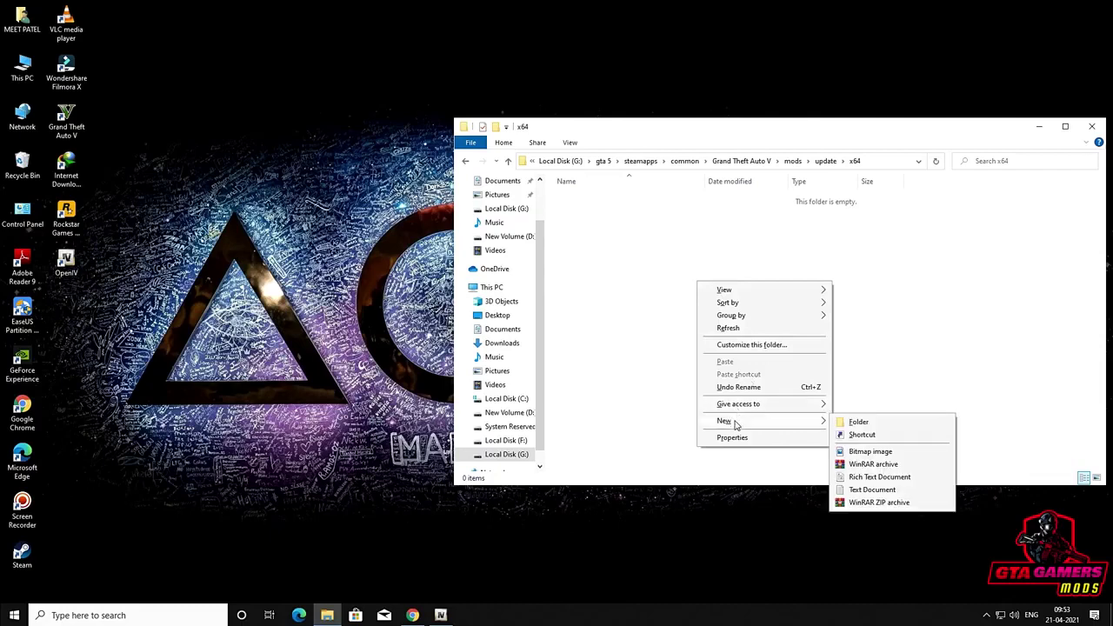
click(948, 422)
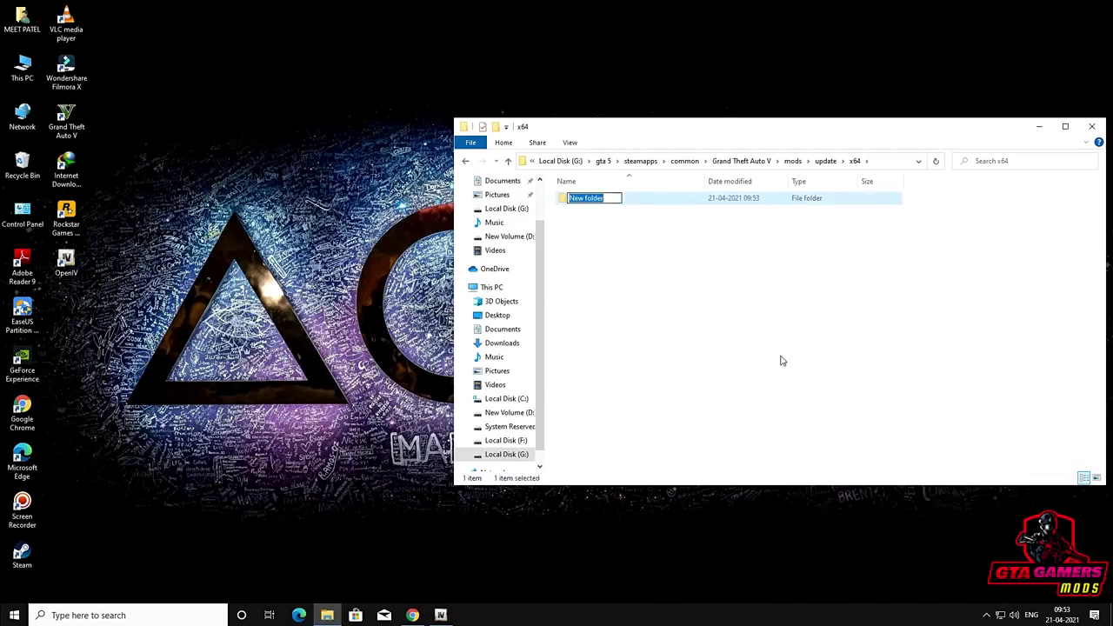
text(dlcpacks)
key(Return)
key(Return)
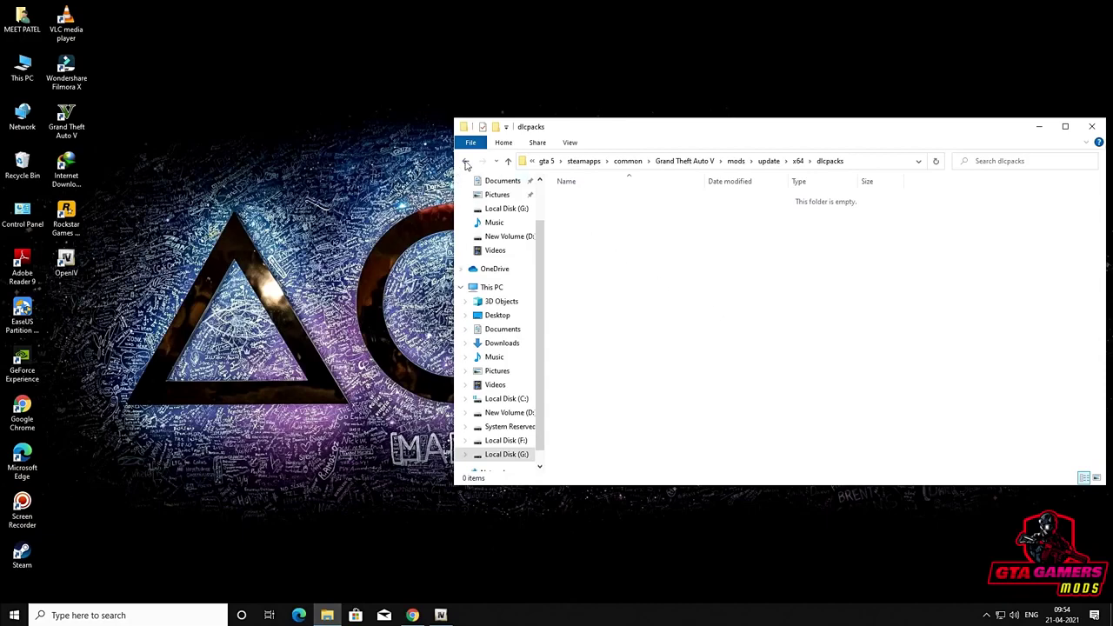
Return to the Grand Theft Auto V folder and check for the mods folder, openCameraV.asi and OpenIV.asi.
click(466, 164)
click(466, 163)
click(466, 164)
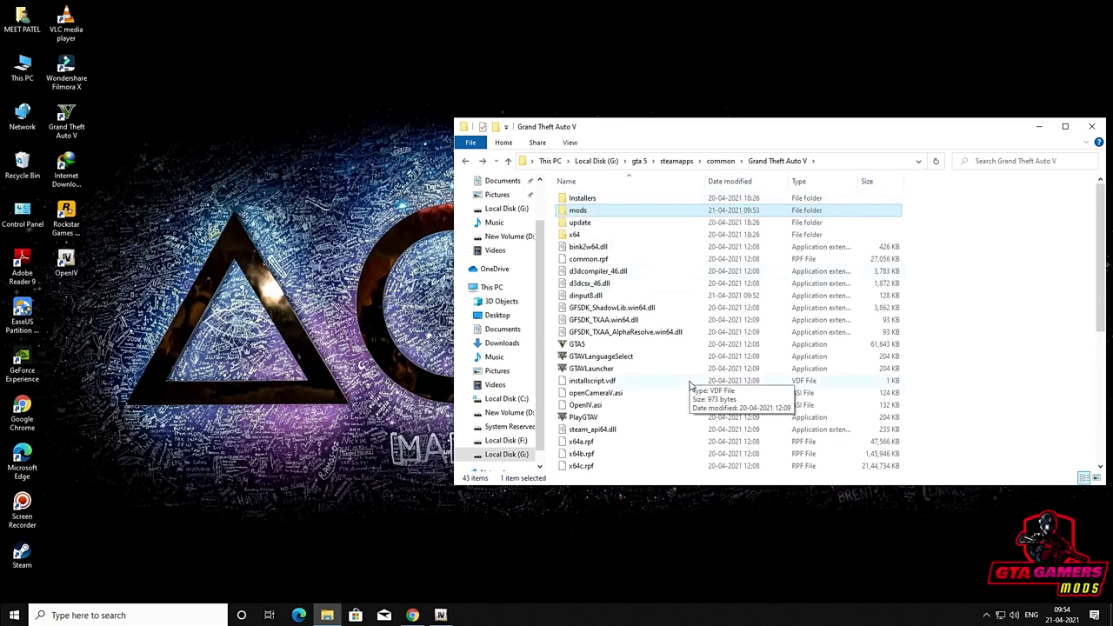
scroll(744, 400, down, 7)
scroll(744, 400, up, 7)
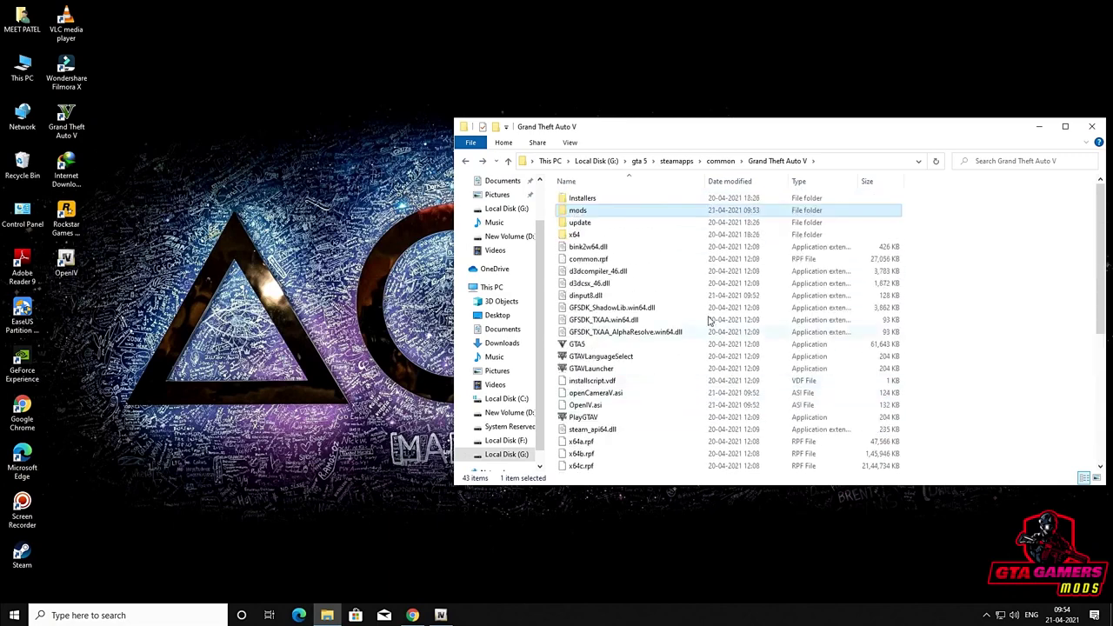
click(662, 393)
ctrl+click(624, 406)
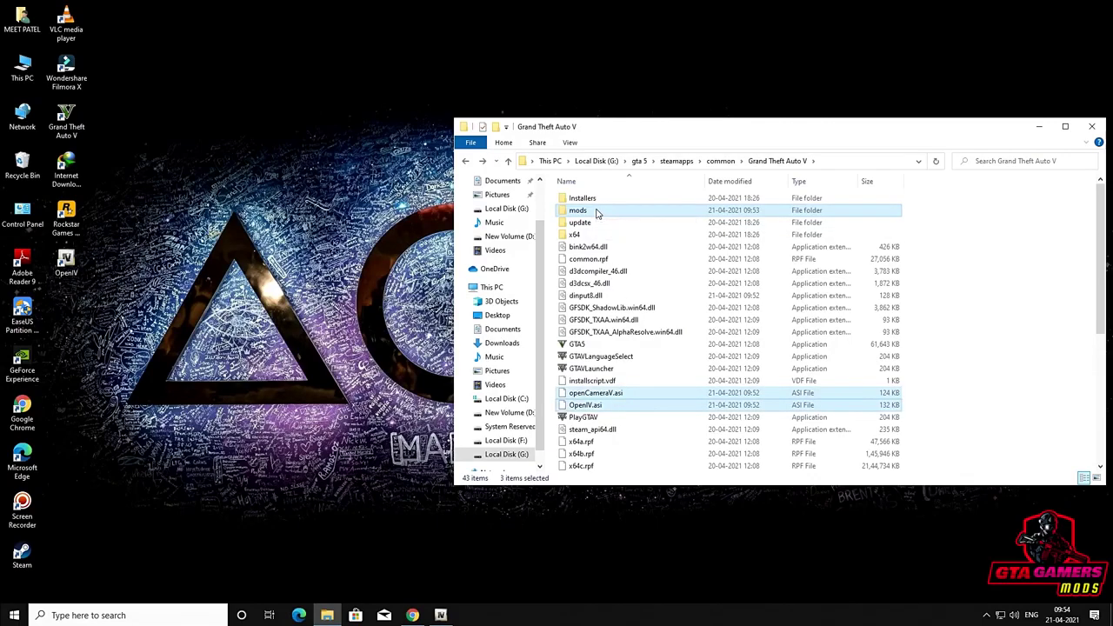
click(941, 266)
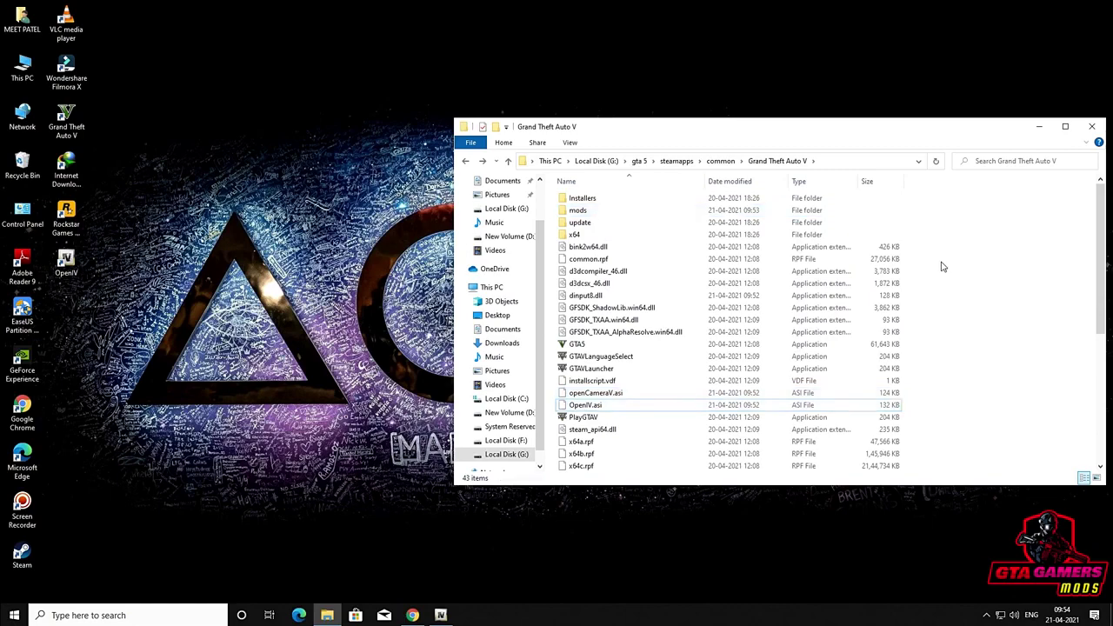
Close the Grand Theft Auto V folder window and switch to OpenIV.
click(1091, 127)
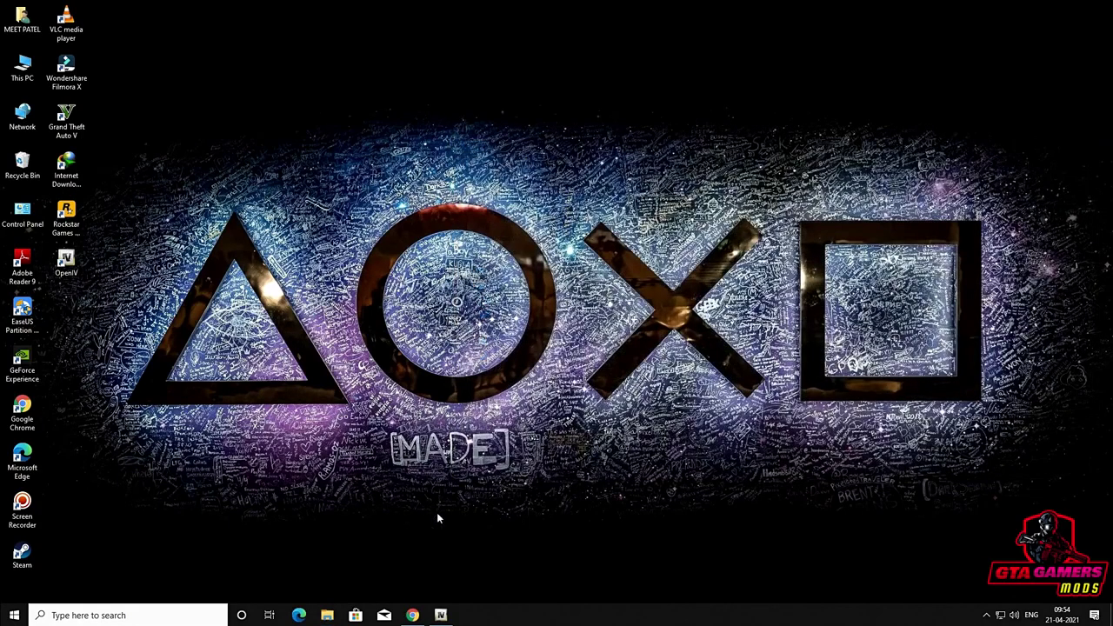
click(441, 615)
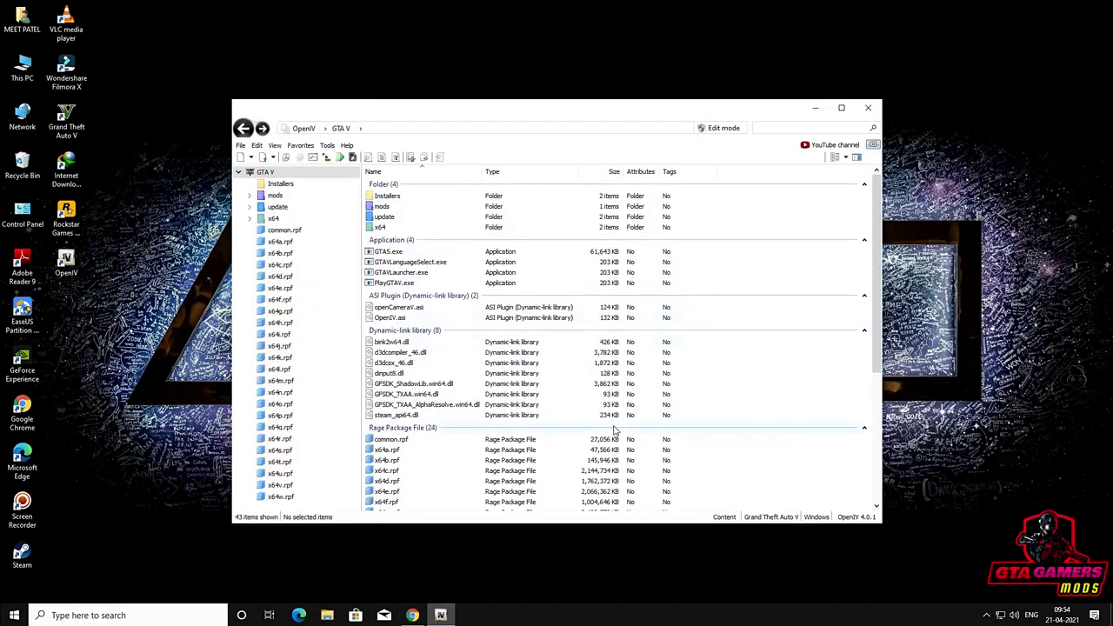